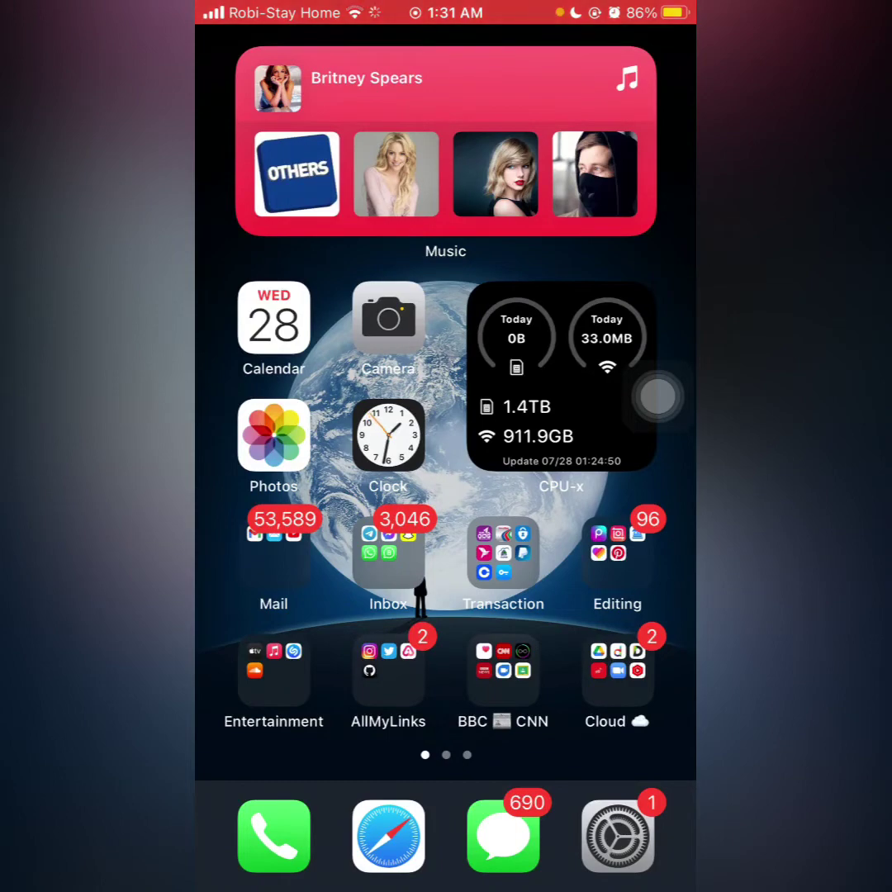
Connect VPN-SuperUnlimited to the free UK10 United Kingdom server and return to the home screen
click(503, 553)
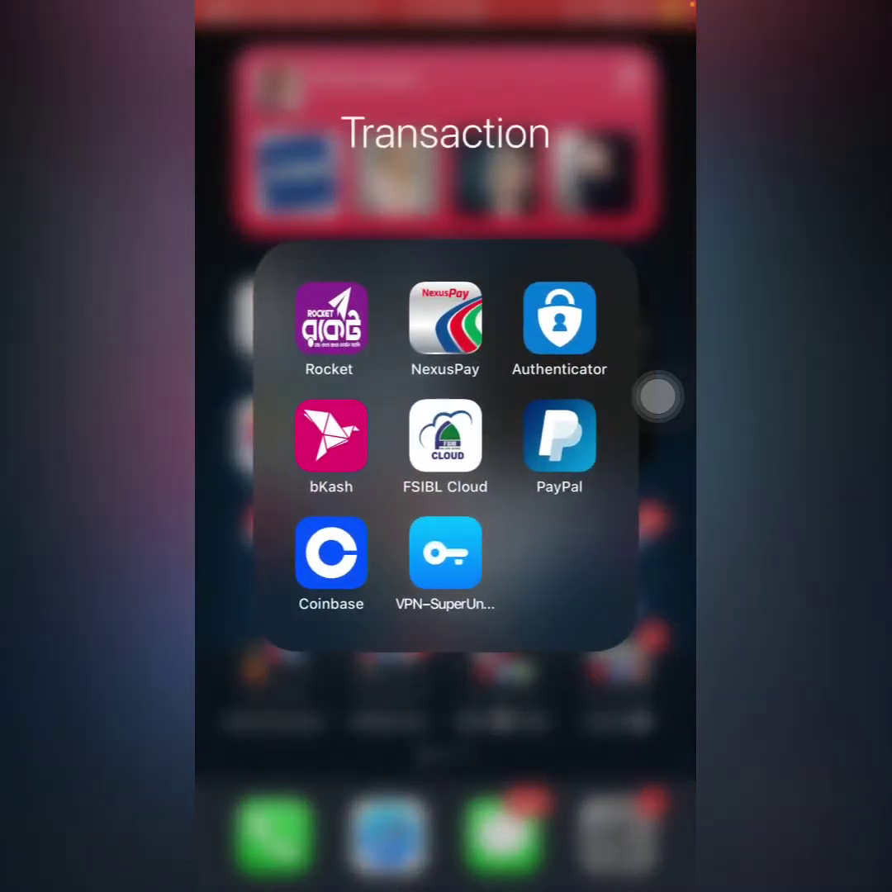
click(445, 551)
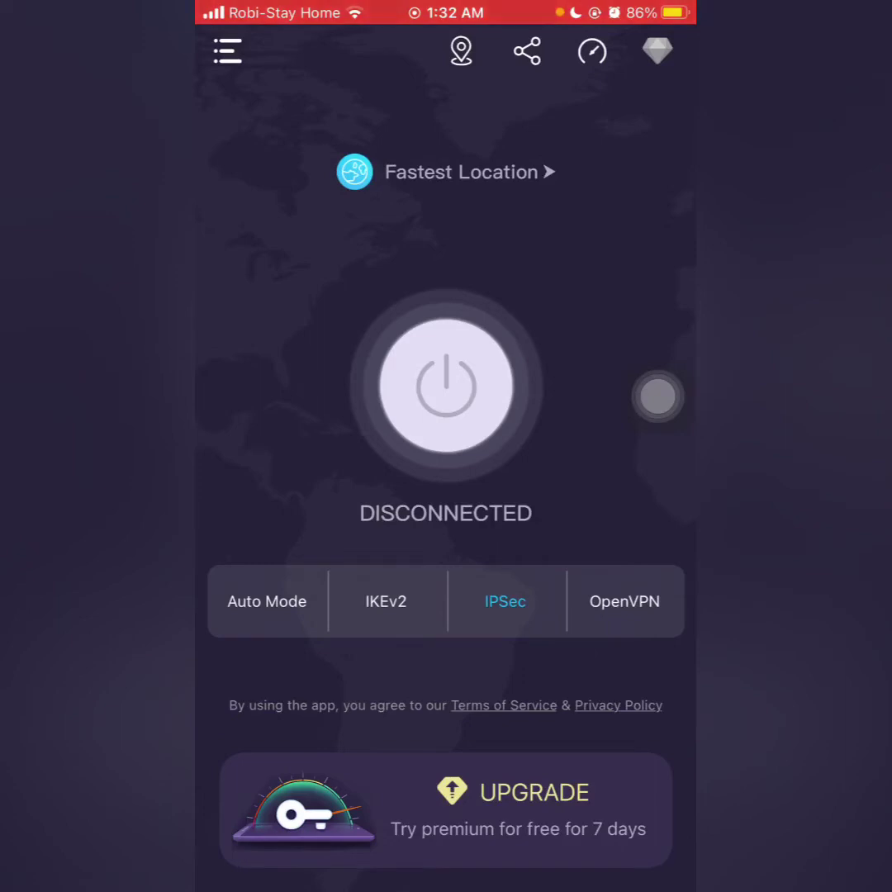
click(446, 172)
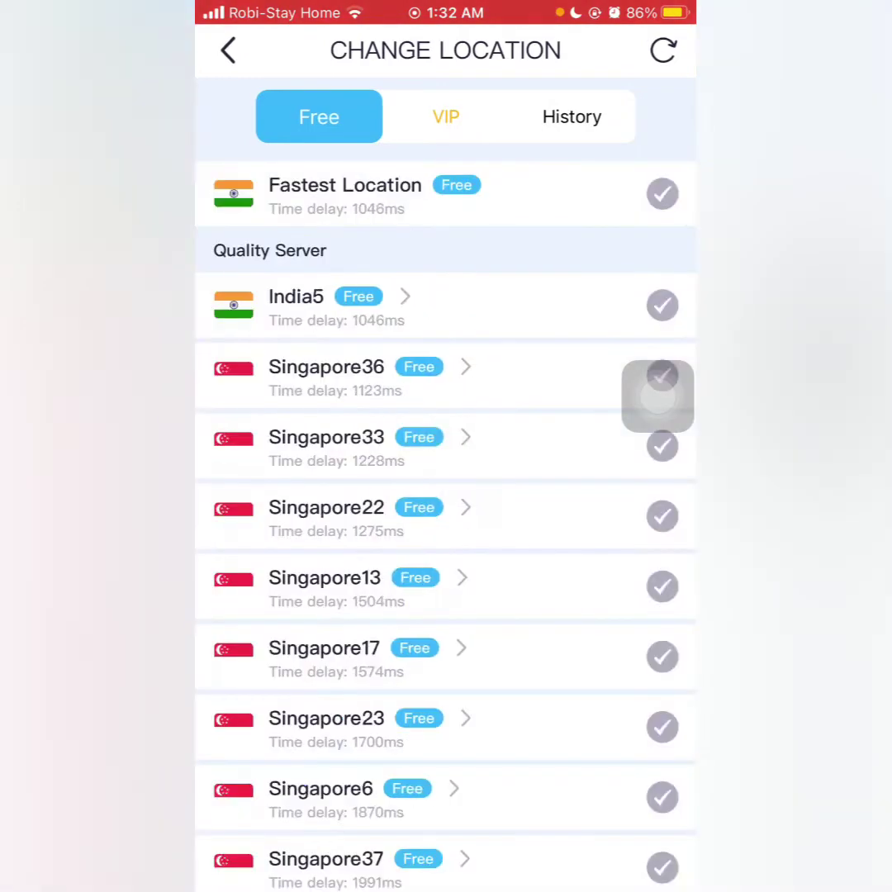
scroll(446, 512, down, 5)
scroll(446, 512, down, 10)
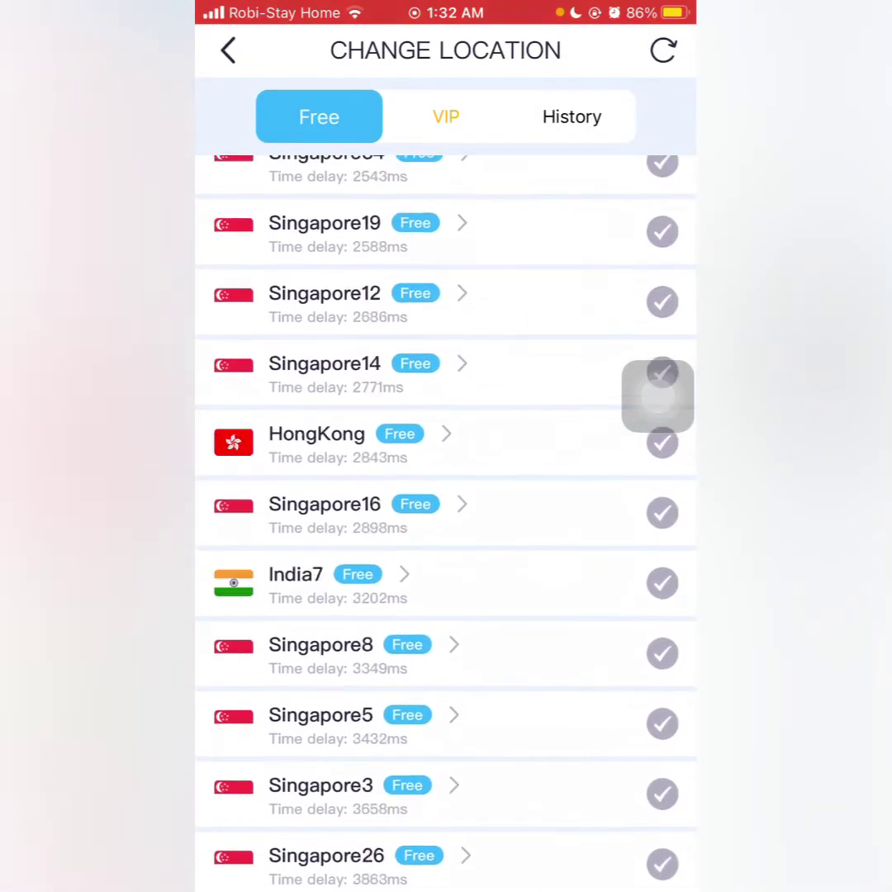
scroll(446, 512, down, 3)
drag(657, 397, 616, 533)
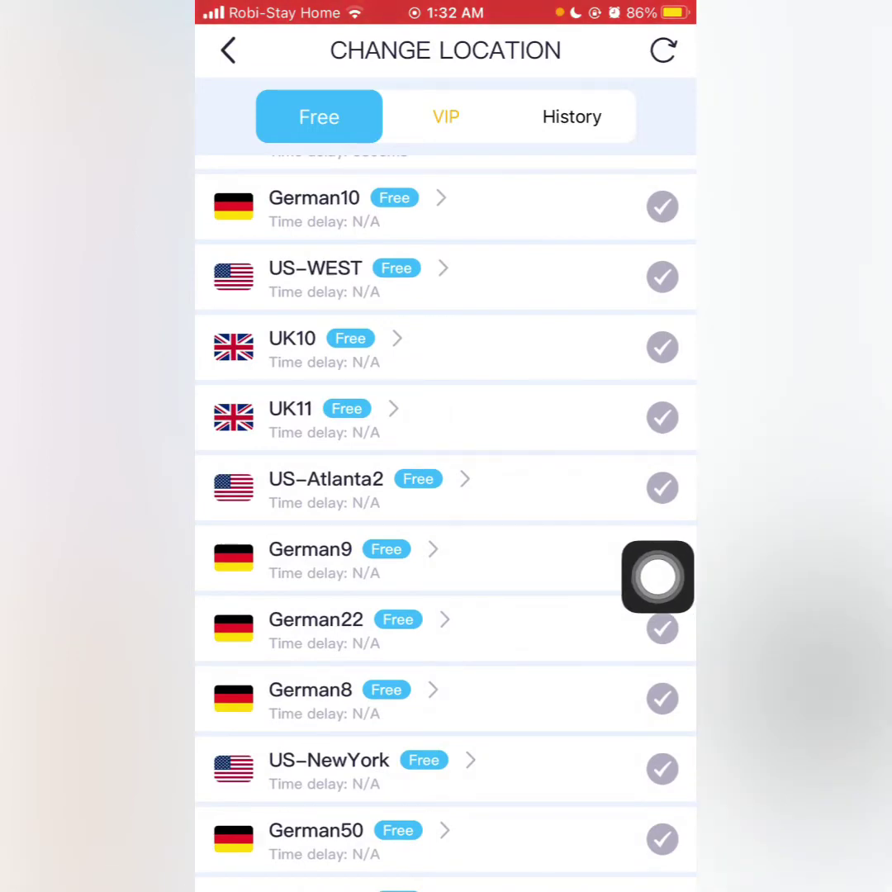
scroll(446, 512, down, 2)
scroll(446, 512, up, 2)
scroll(446, 512, down, 4)
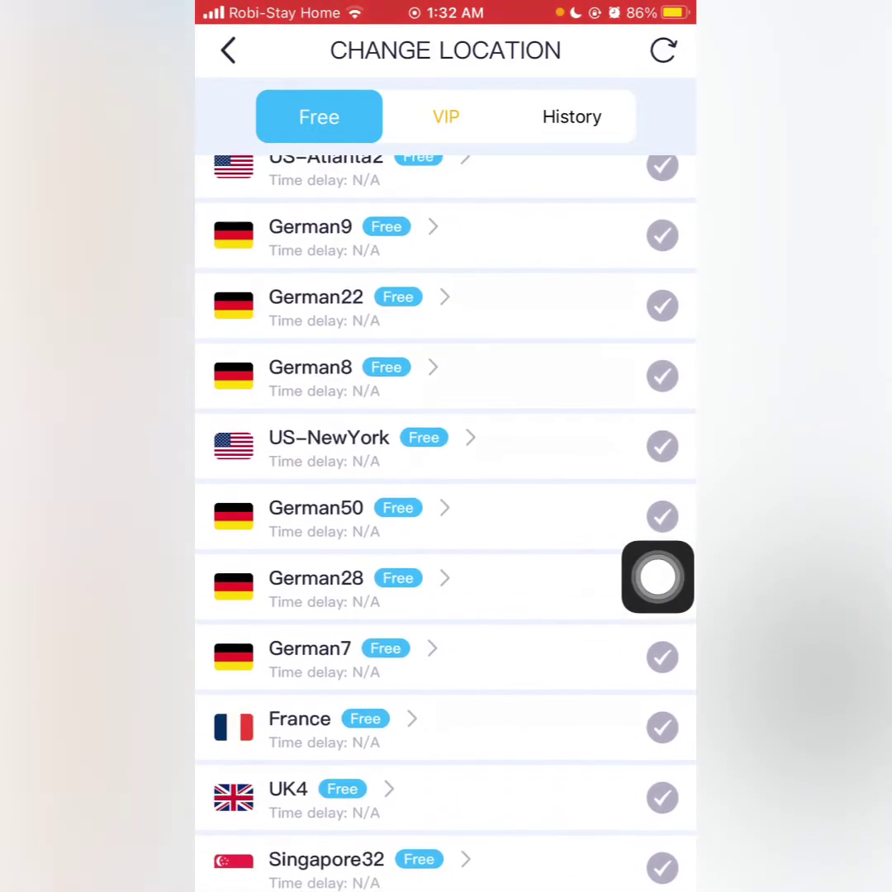
scroll(446, 512, down, 4)
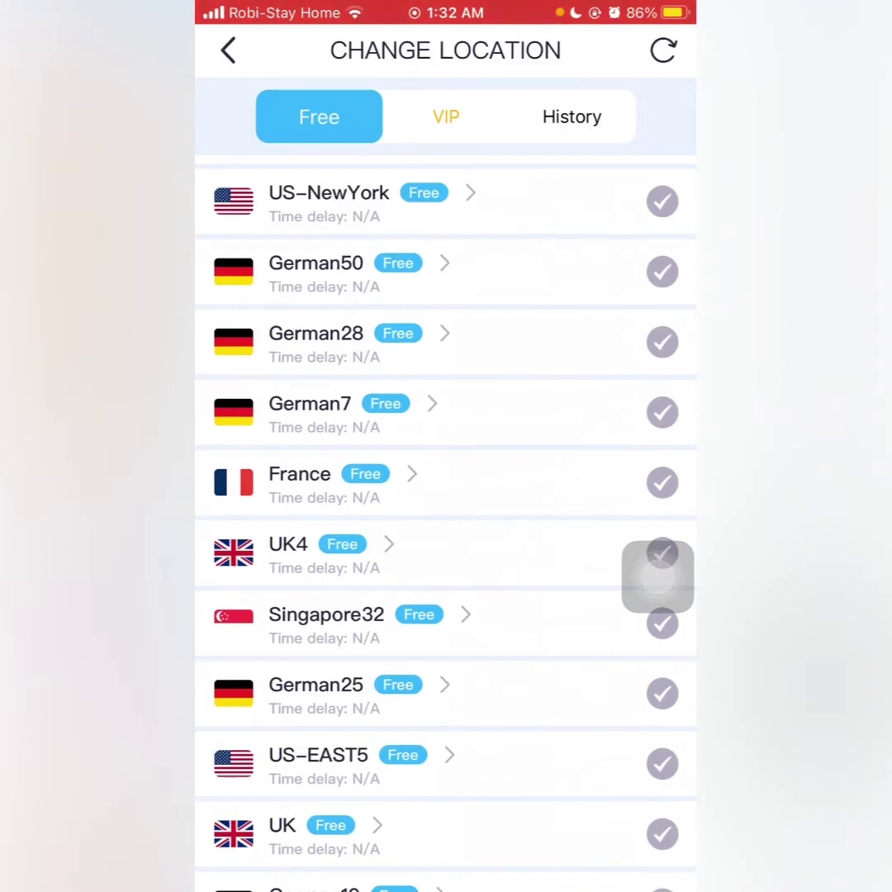
scroll(446, 512, up, 3)
scroll(446, 512, down, 5)
scroll(446, 512, up, 3)
scroll(446, 512, down, 5)
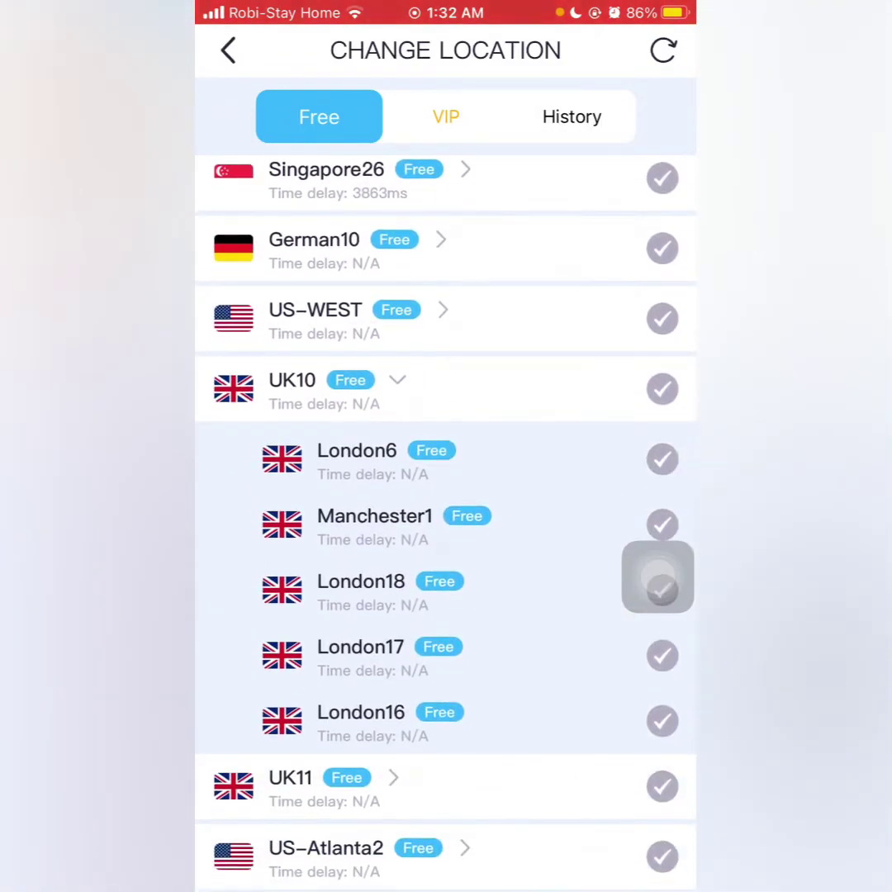
click(663, 388)
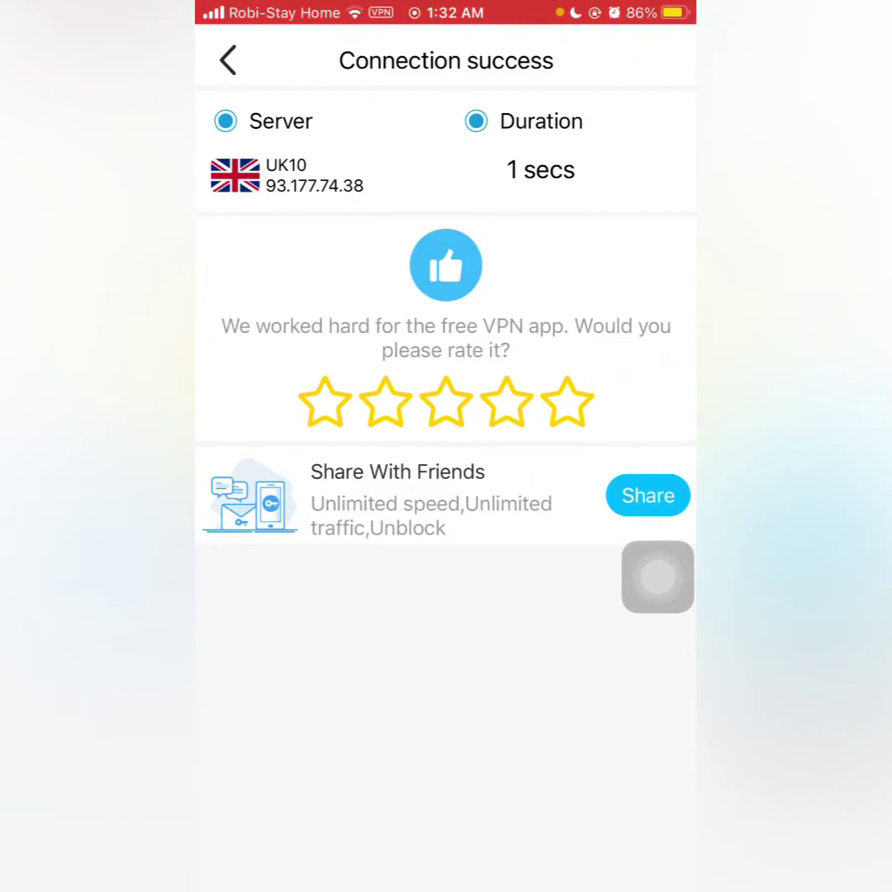
click(657, 576)
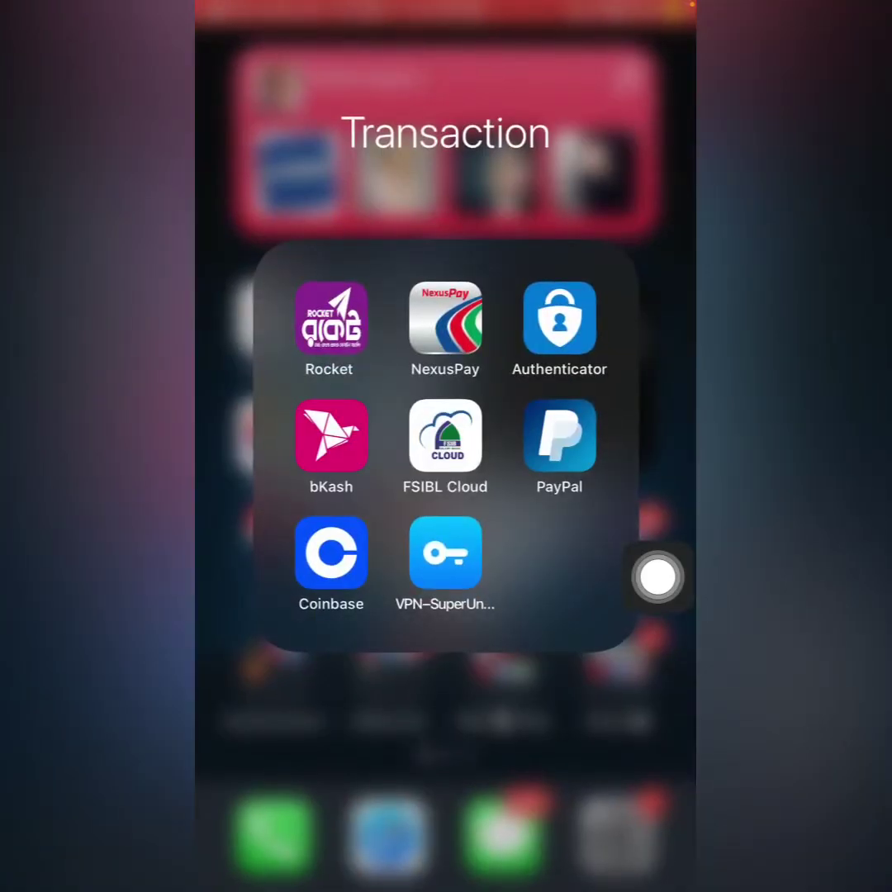
Launch PayPal from the Transaction folder and bring up the country calling-code list
click(446, 727)
click(506, 537)
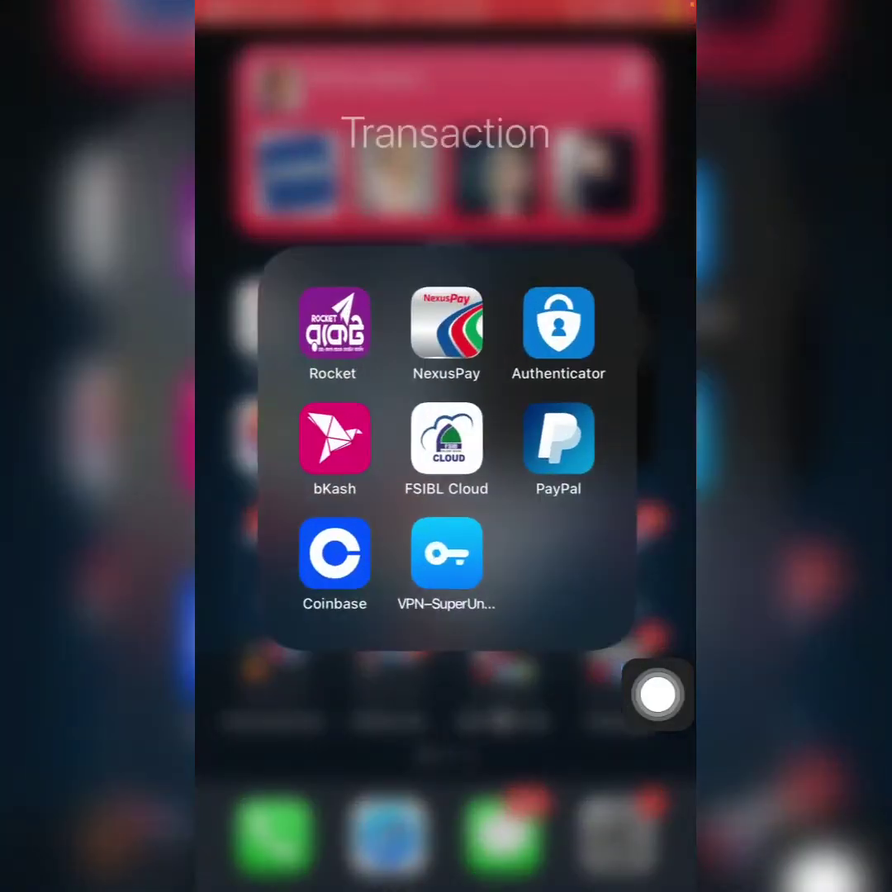
click(559, 435)
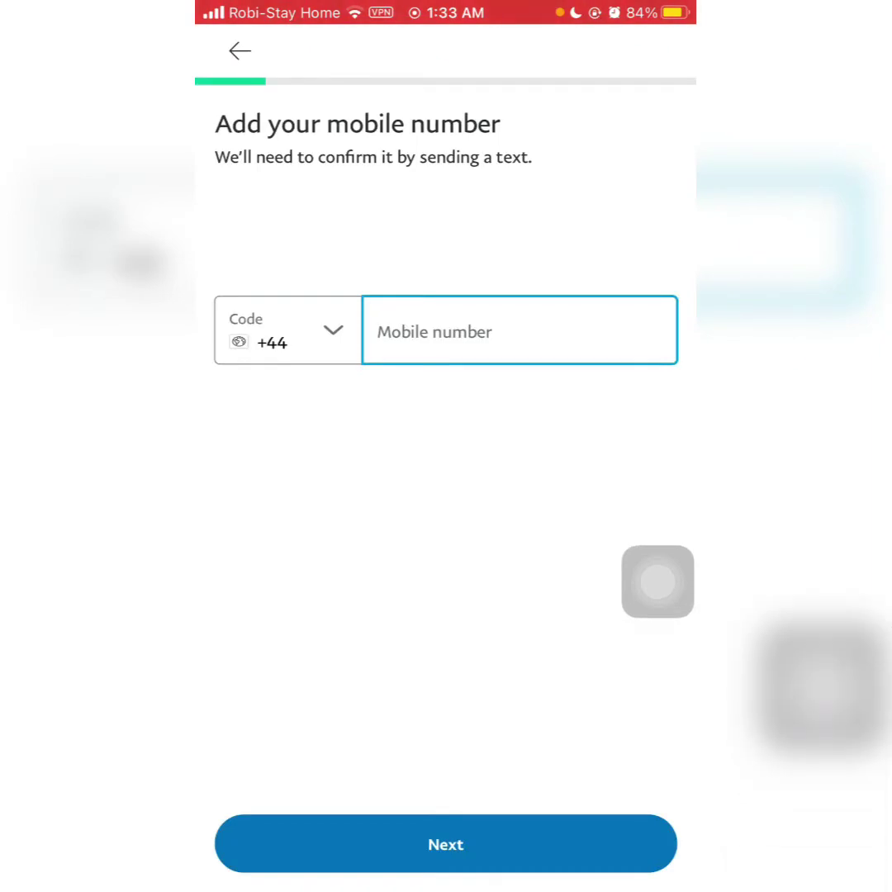
click(289, 330)
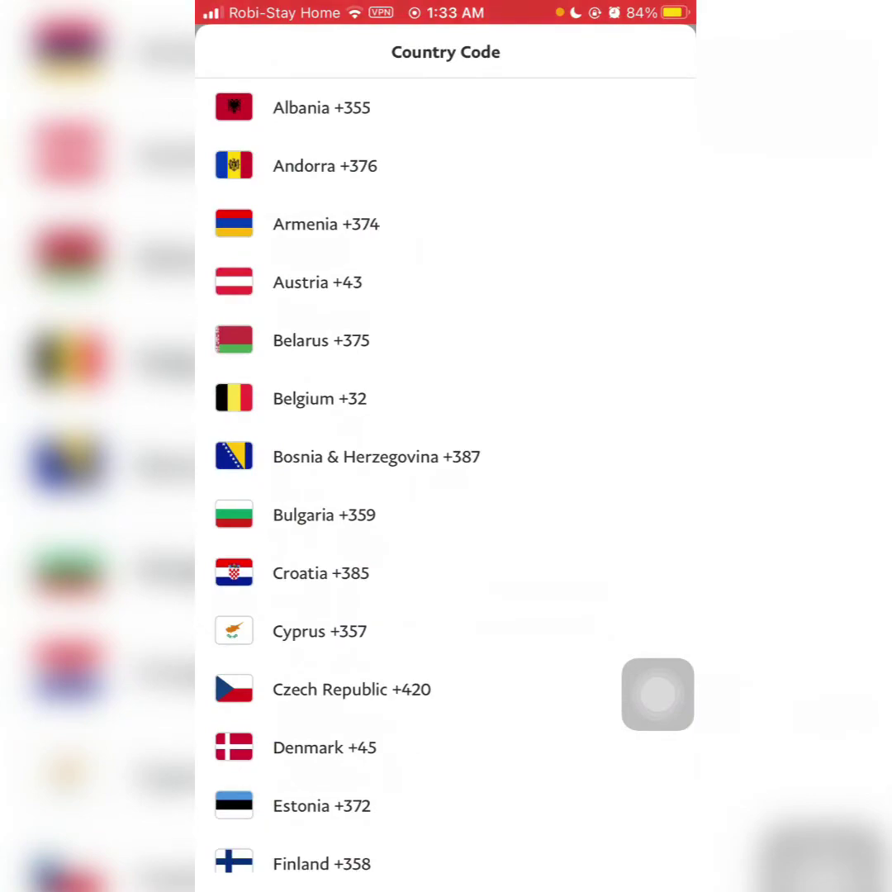
scroll(446, 479, down, 5)
scroll(446, 479, up, 5)
scroll(446, 479, down, 5)
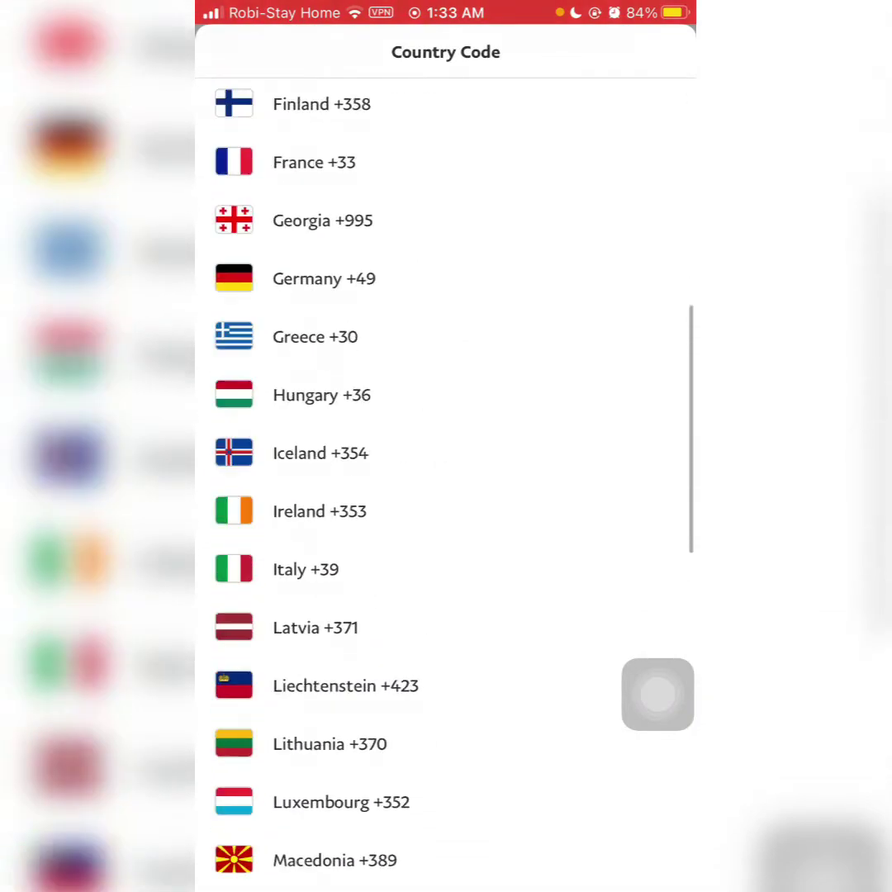
scroll(446, 479, up, 5)
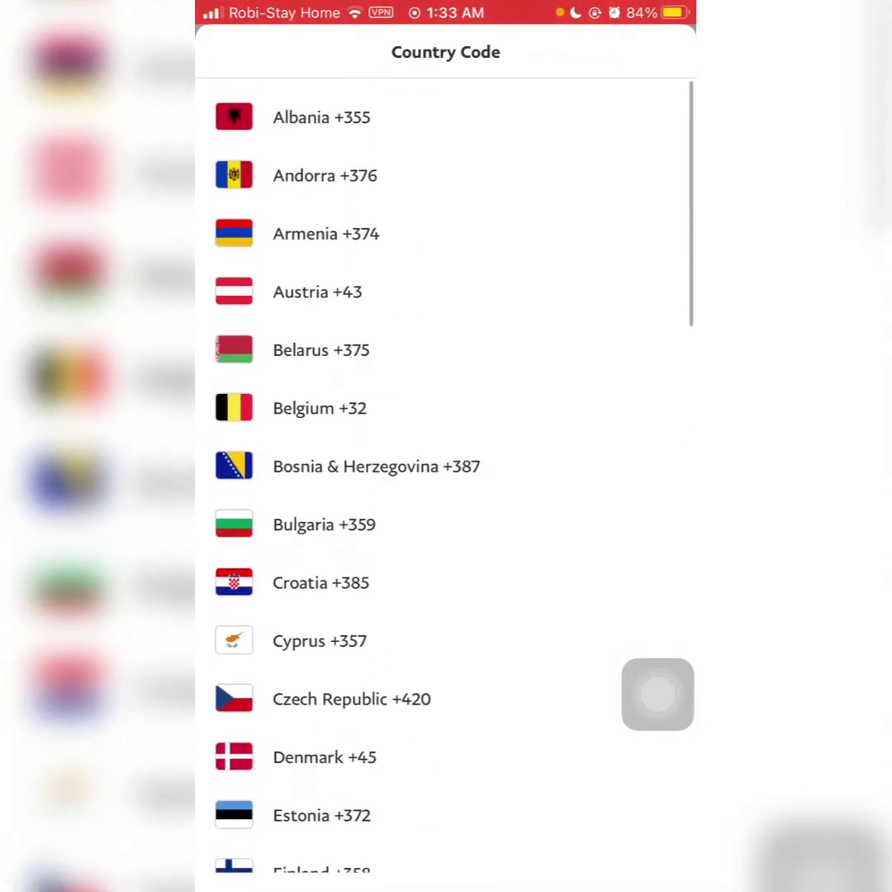
mouse_move(658, 693)
mouse_down()
mouse_move(431, 368)
mouse_move(369, 360)
mouse_move(557, 766)
mouse_up()
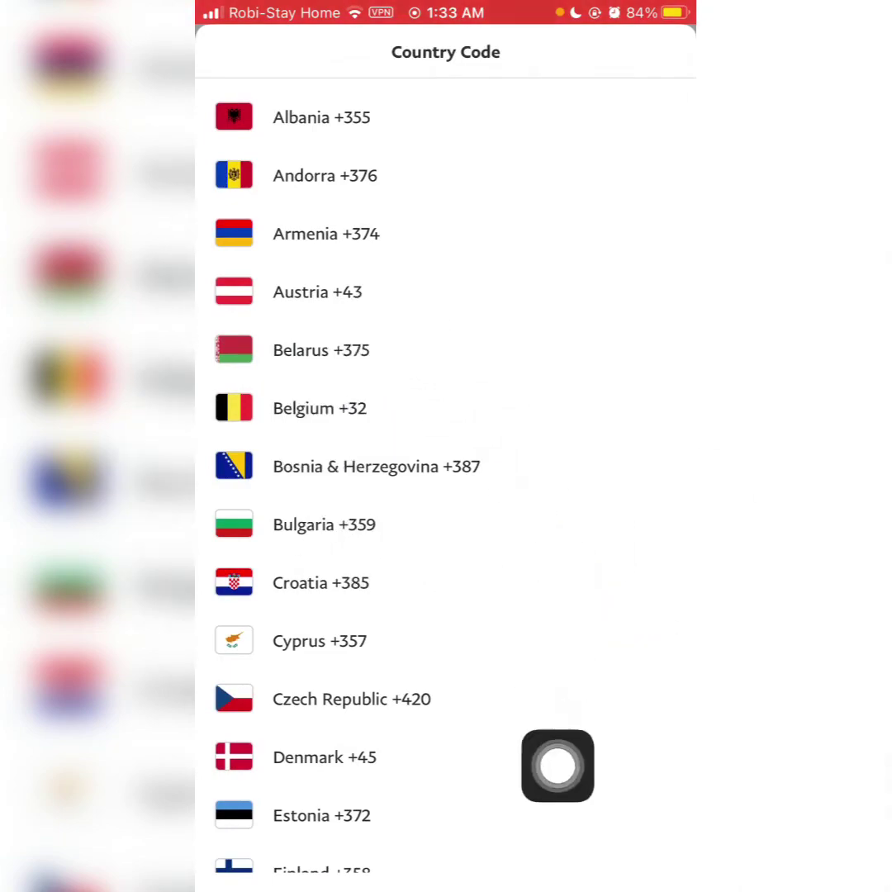
scroll(445, 479, down, 5)
scroll(446, 479, down, 5)
scroll(446, 479, down, 3)
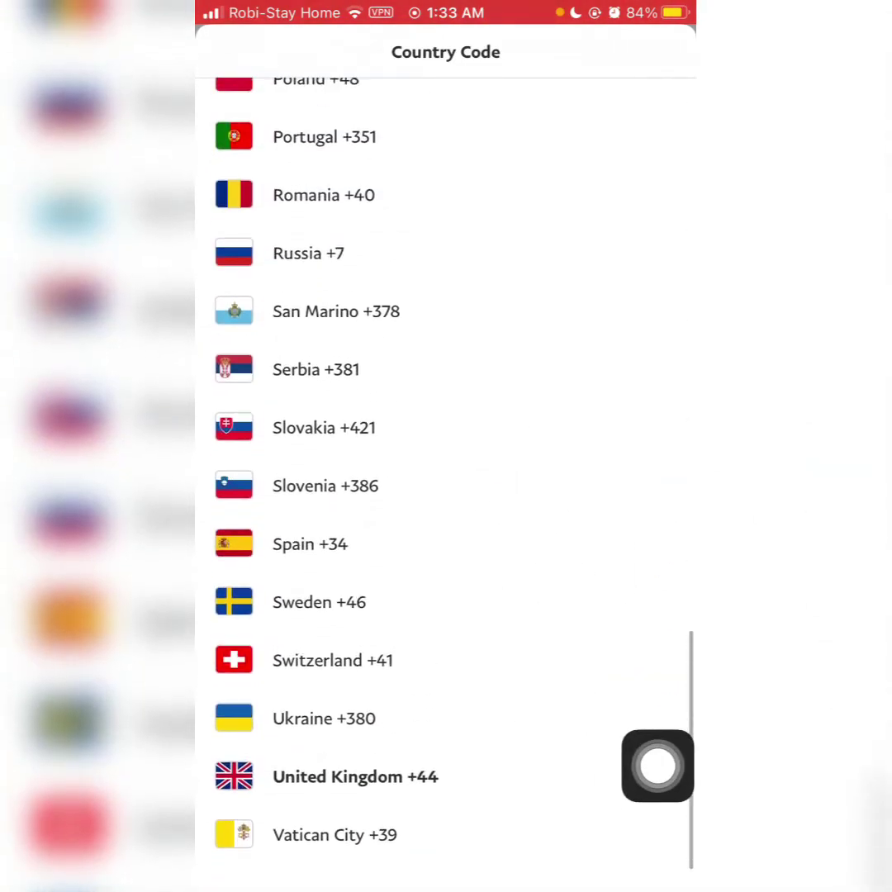
Choose United Kingdom +44 as the code and start entering the mobile number
drag(657, 766, 638, 408)
click(355, 728)
click(519, 330)
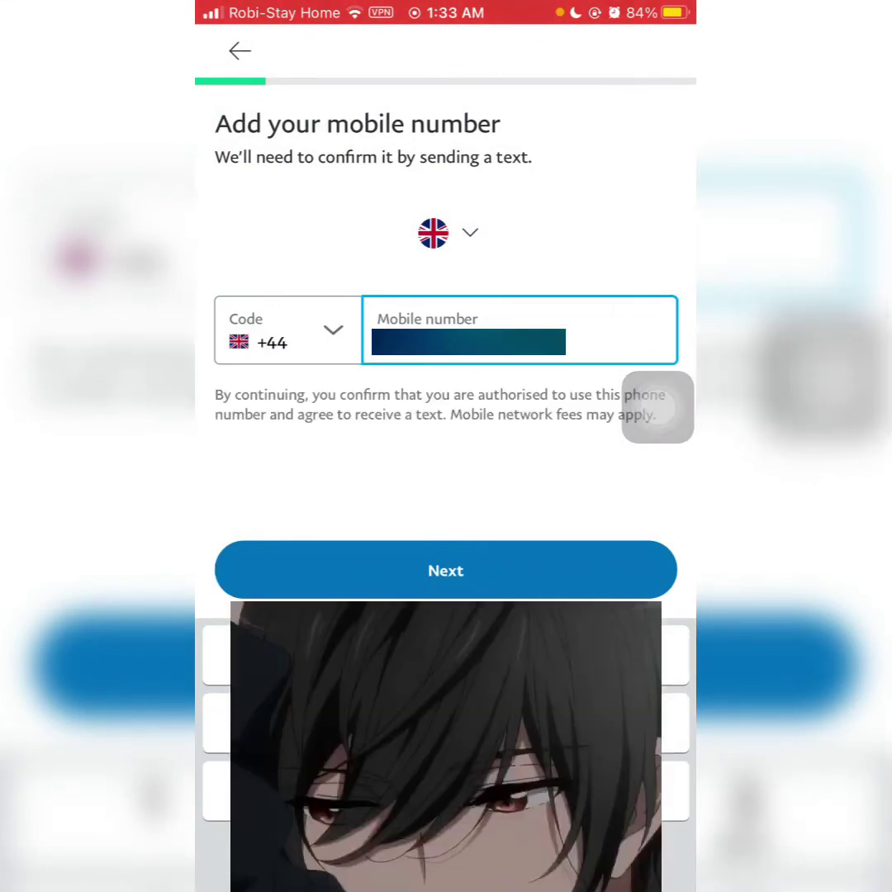
text(64)
text(6)
Submit the mobile number so PayPal sends the confirmation text
click(446, 570)
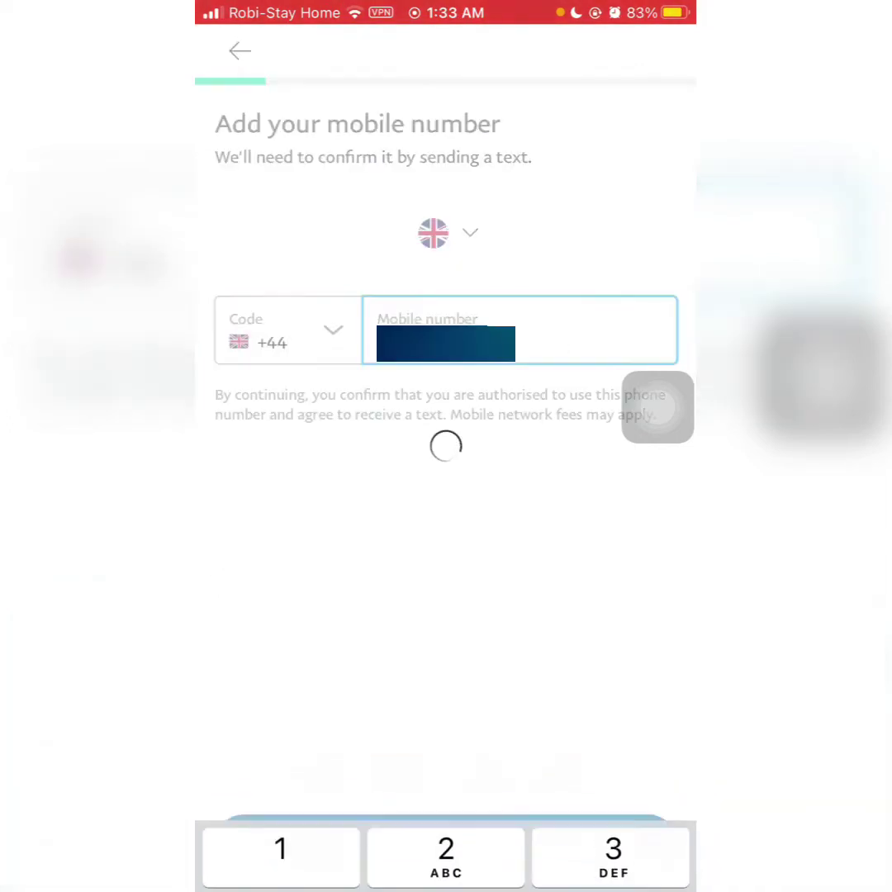
text(60)
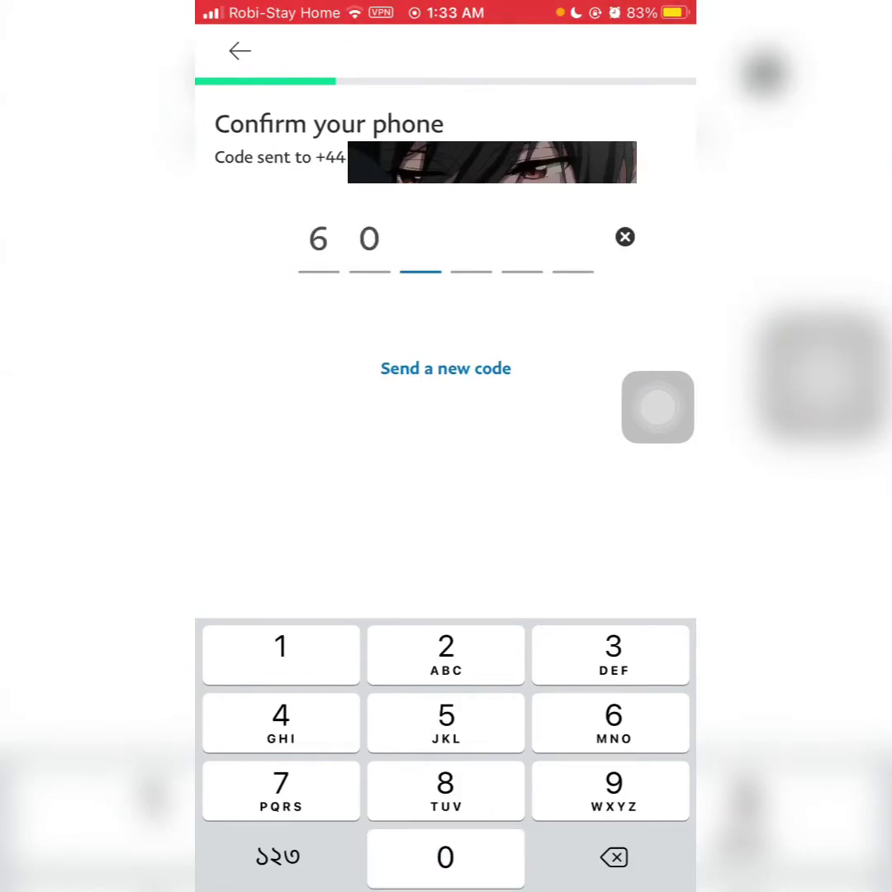
text(579)
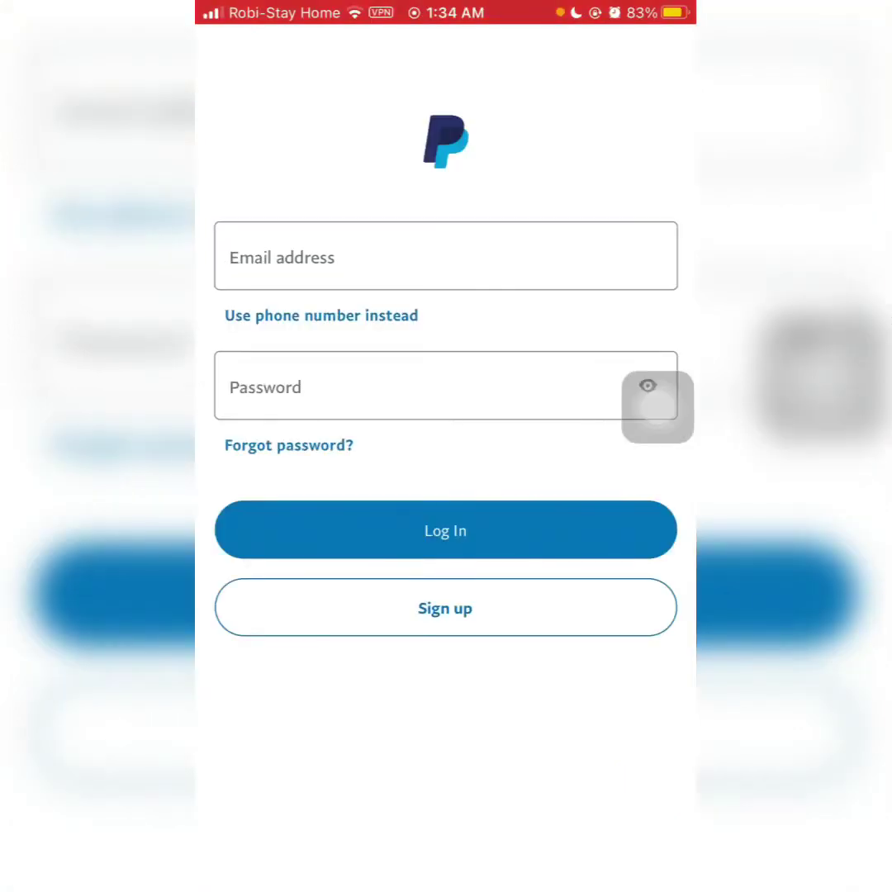
Close and reopen PayPal, then enter the account email and password on the login screen
click(657, 407)
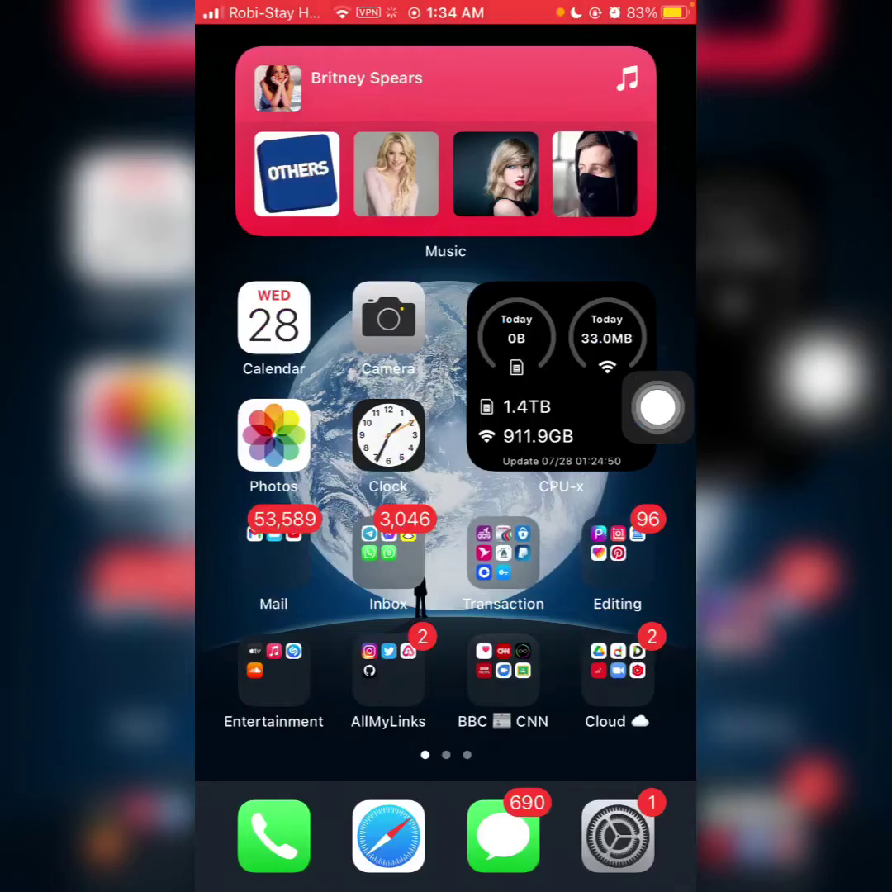
click(430, 479)
click(559, 435)
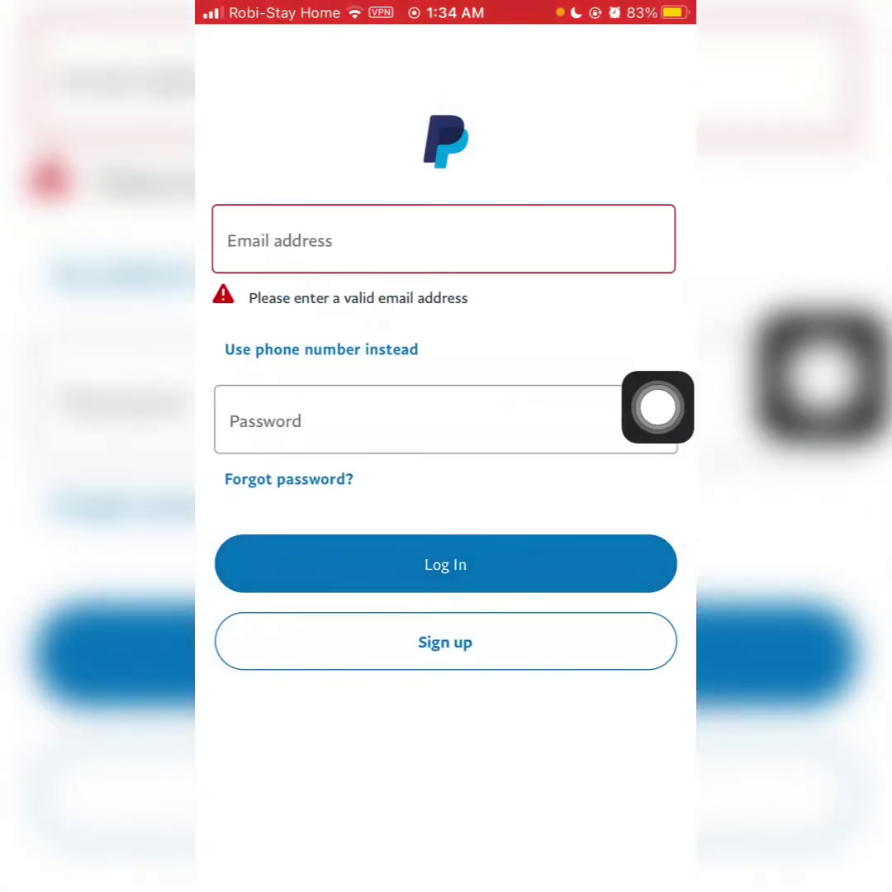
click(445, 256)
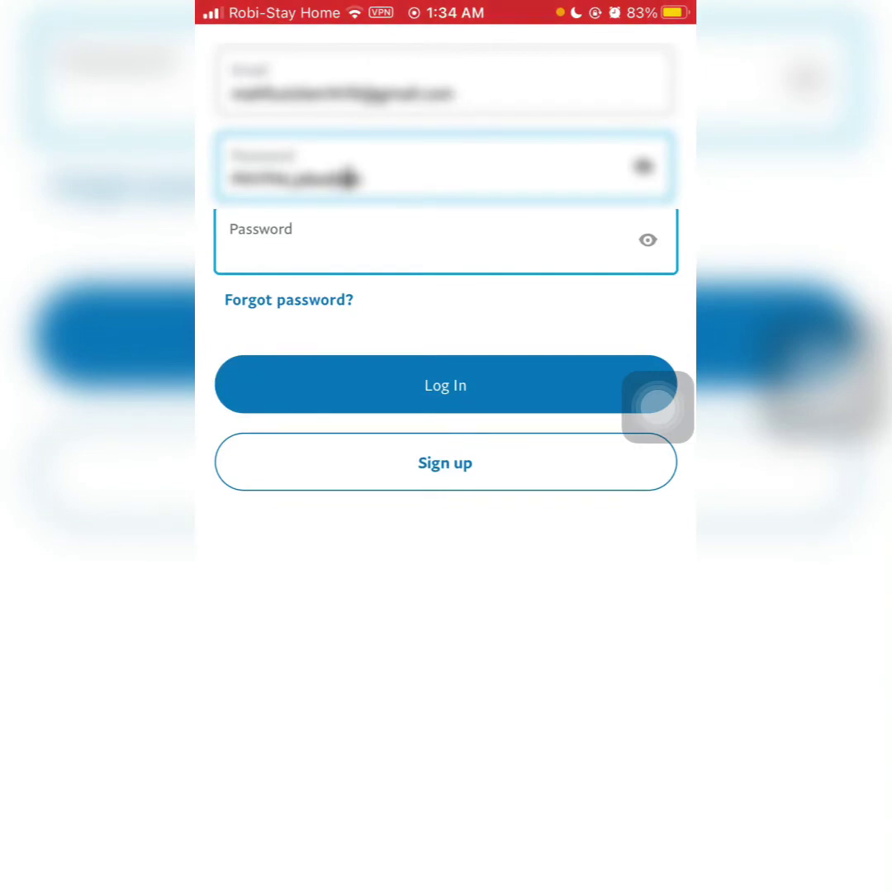
Log in without saving the password, review Personal Info and the profile picture options, then return home
click(445, 385)
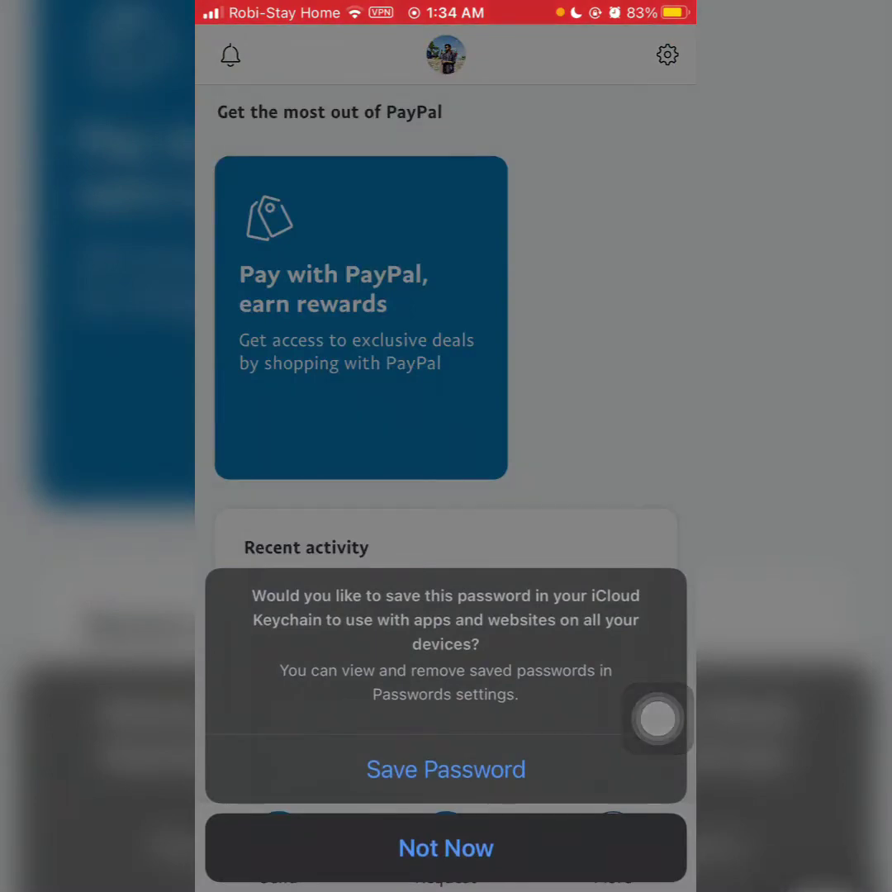
click(446, 848)
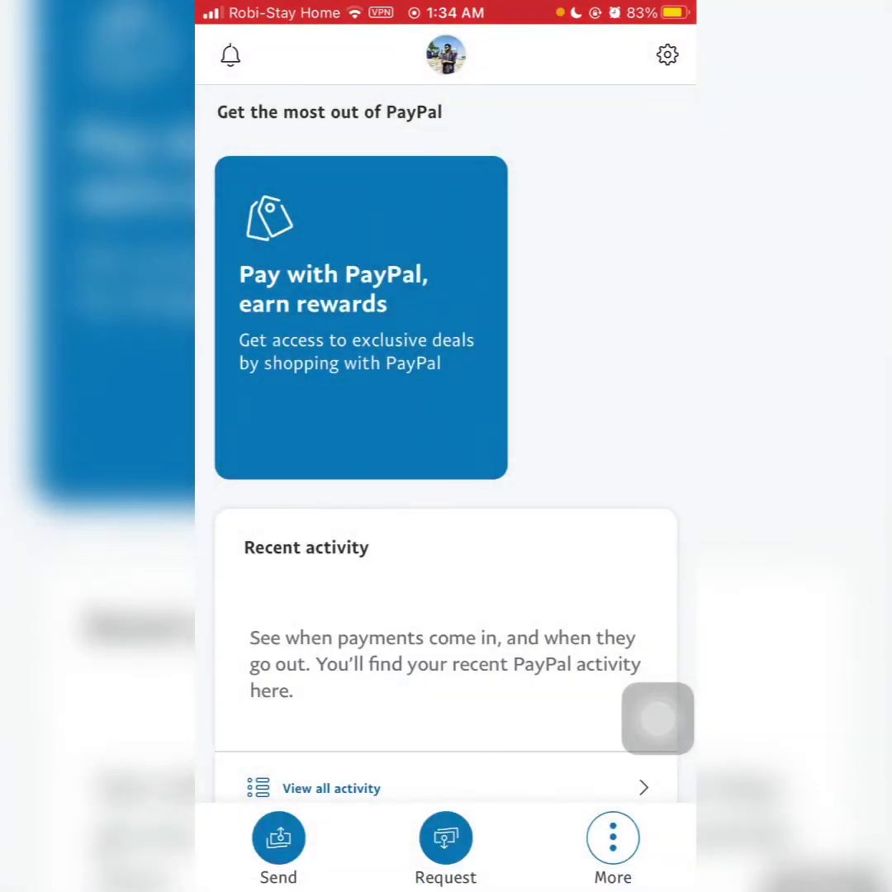
click(446, 54)
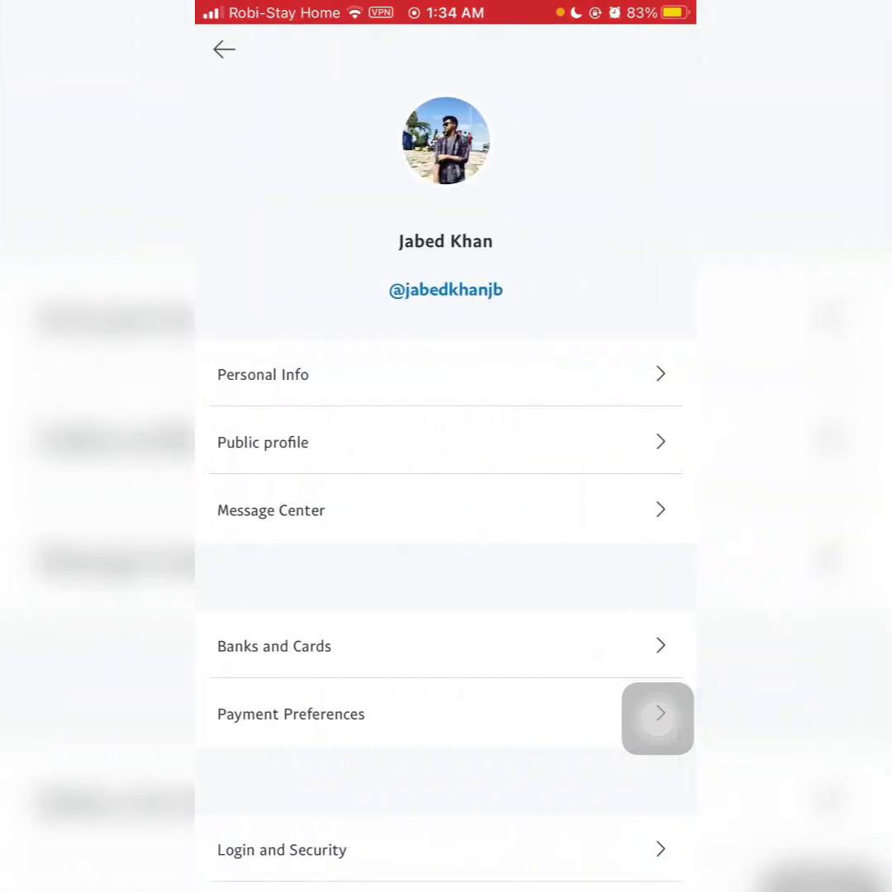
click(446, 374)
click(446, 151)
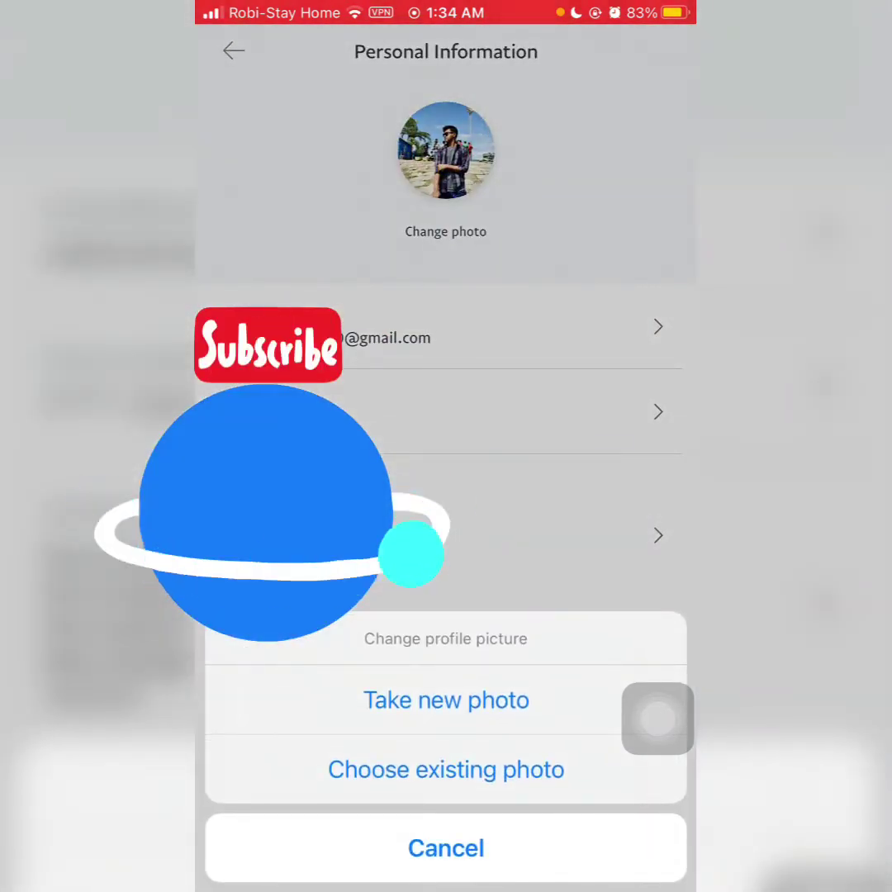
click(445, 848)
click(234, 51)
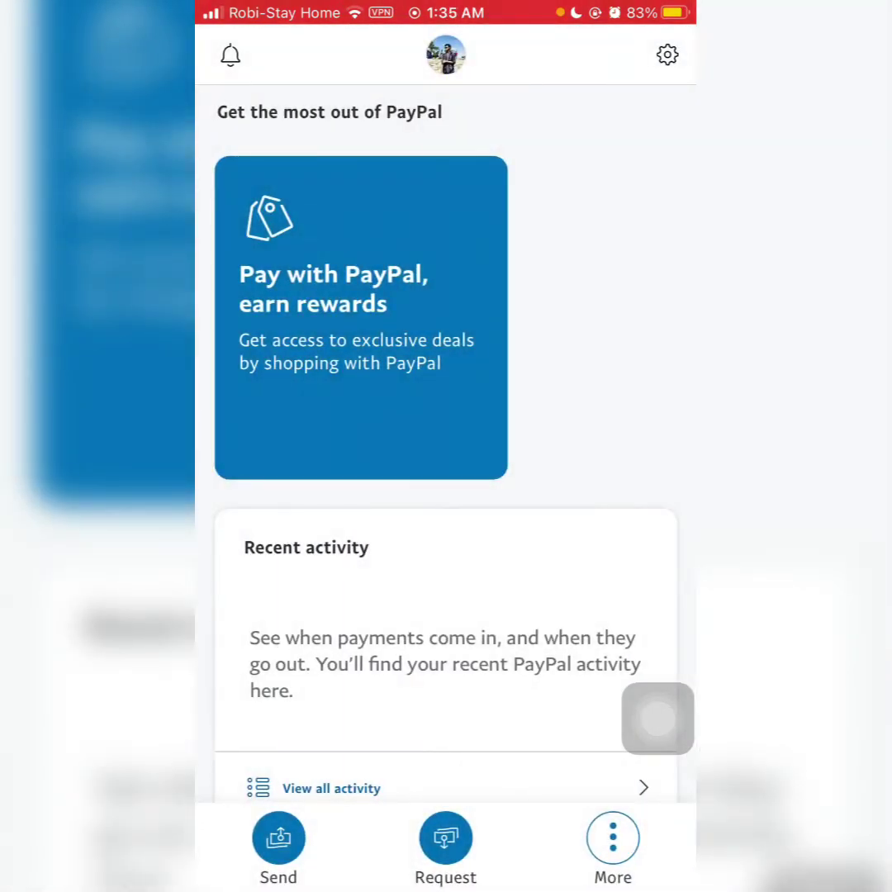
Edit the public profile, view the About you description unchanged, and go back to the home screen
click(446, 55)
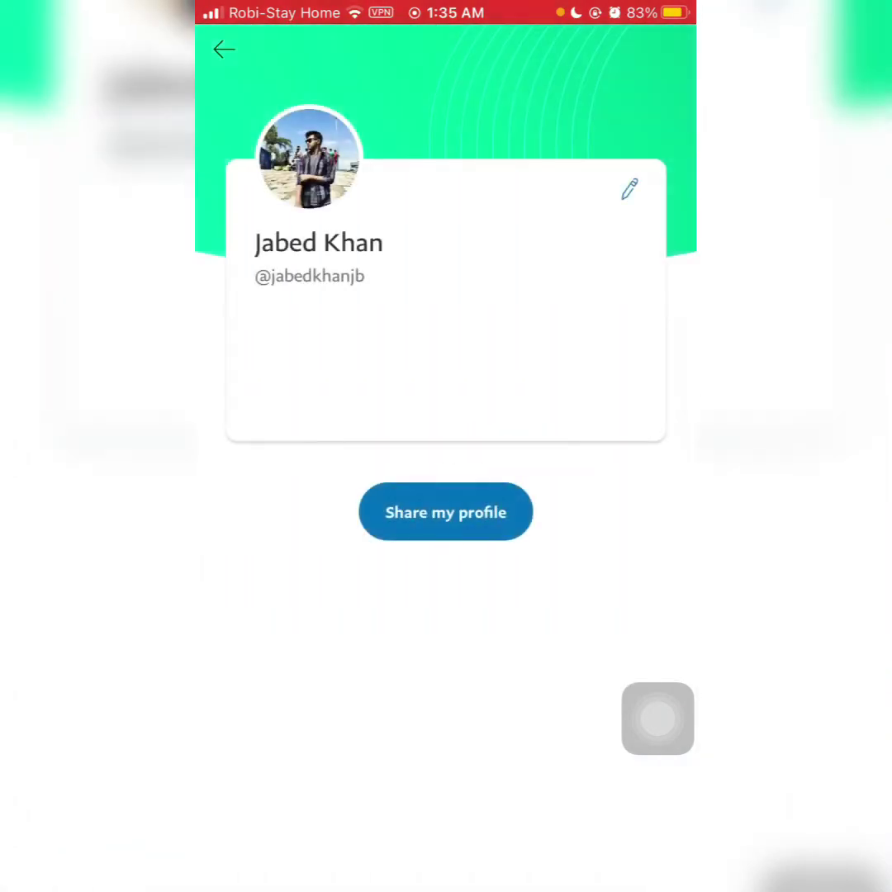
click(629, 189)
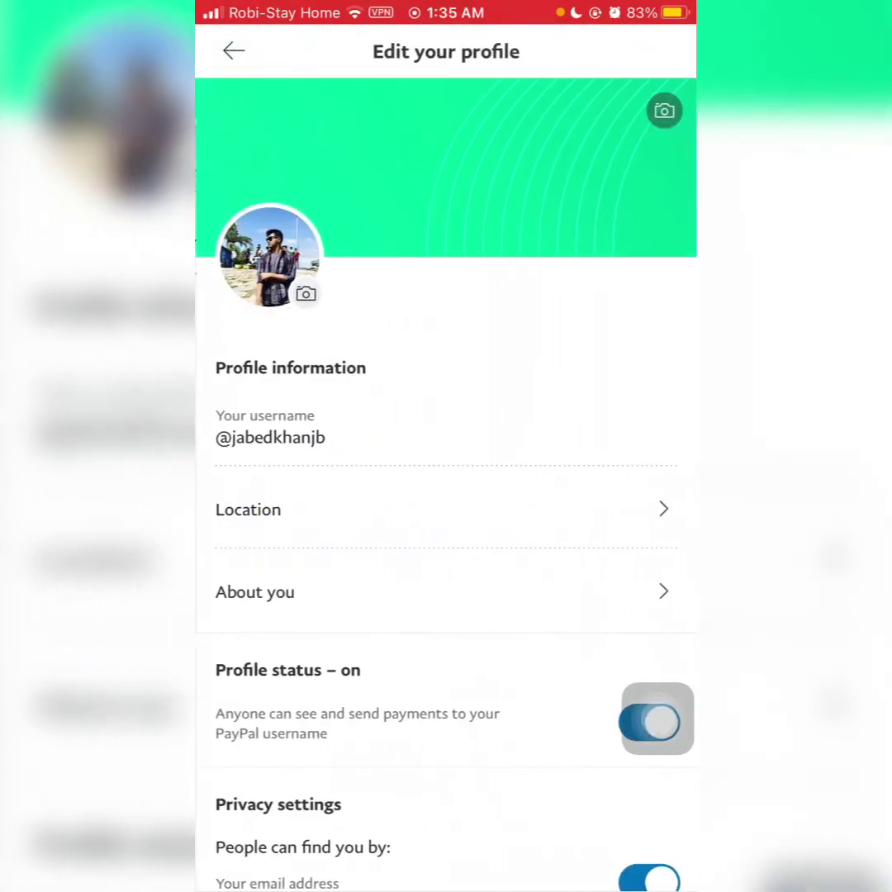
drag(657, 718, 645, 601)
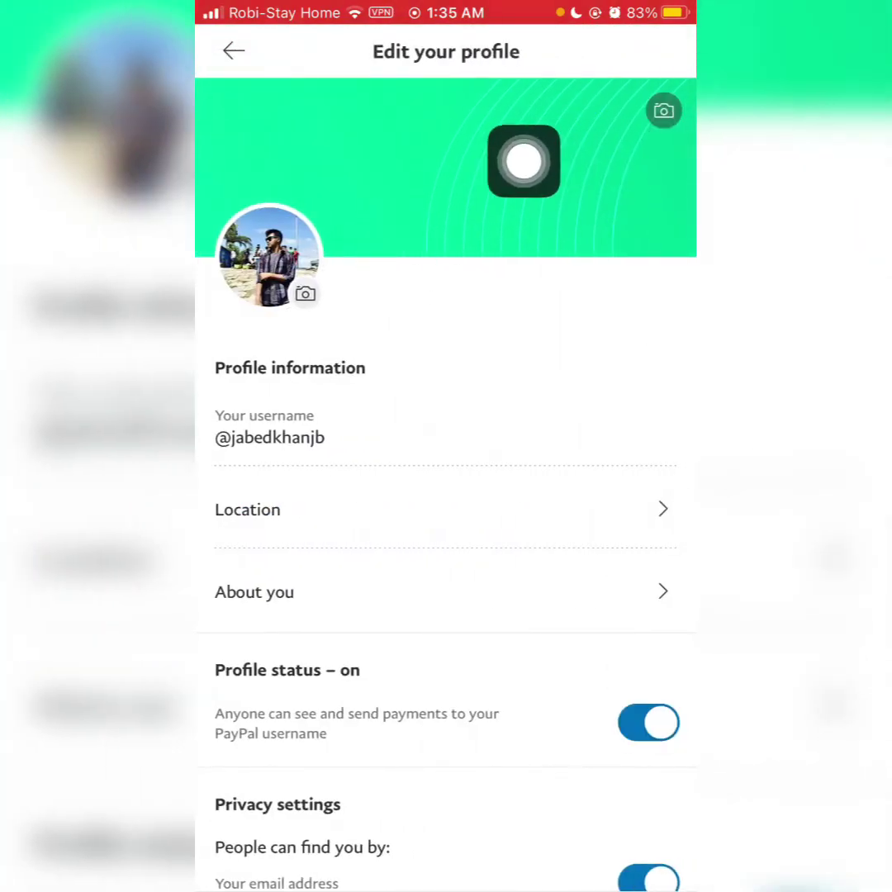
drag(524, 162, 657, 449)
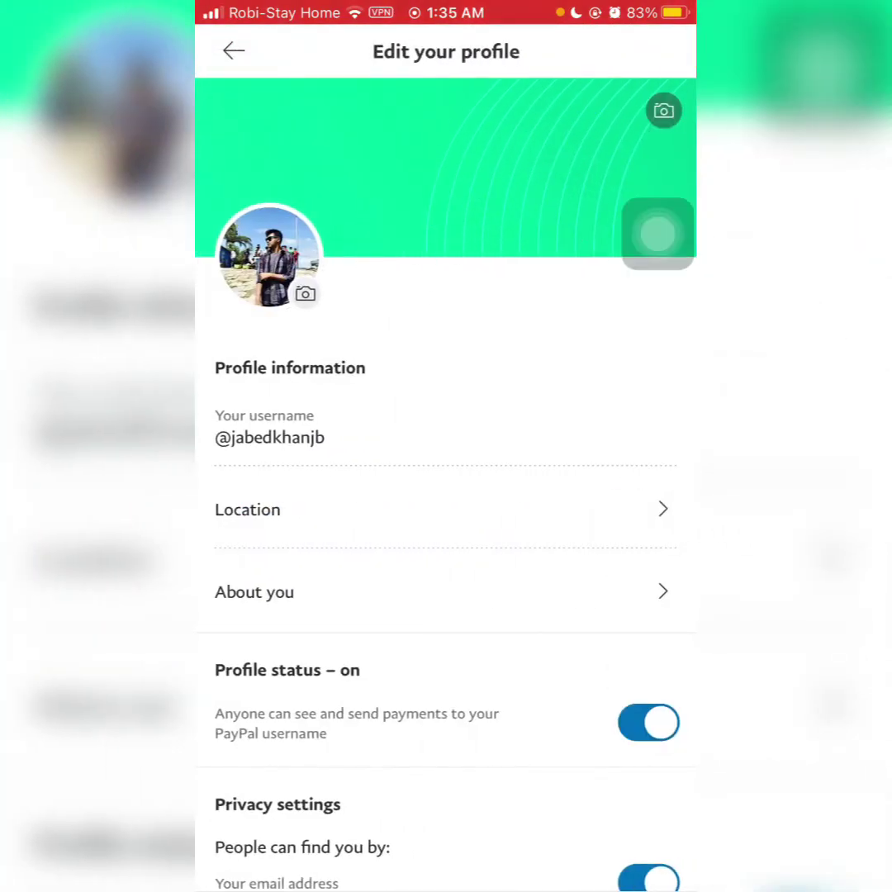
click(254, 592)
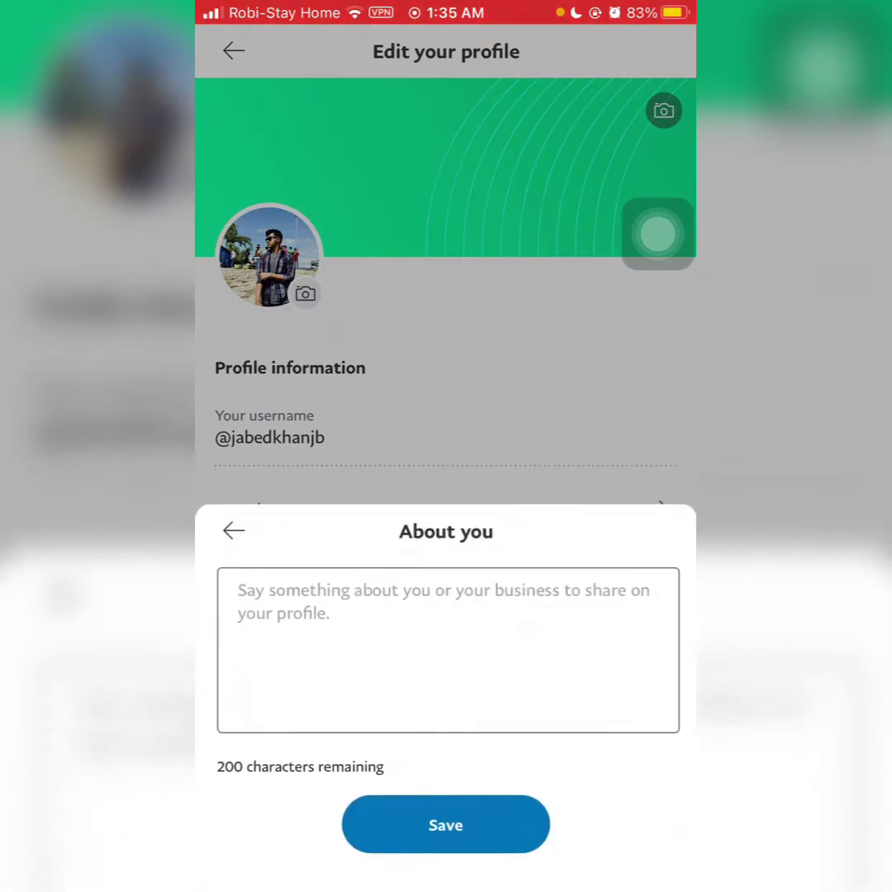
click(234, 531)
scroll(446, 446, down, 3)
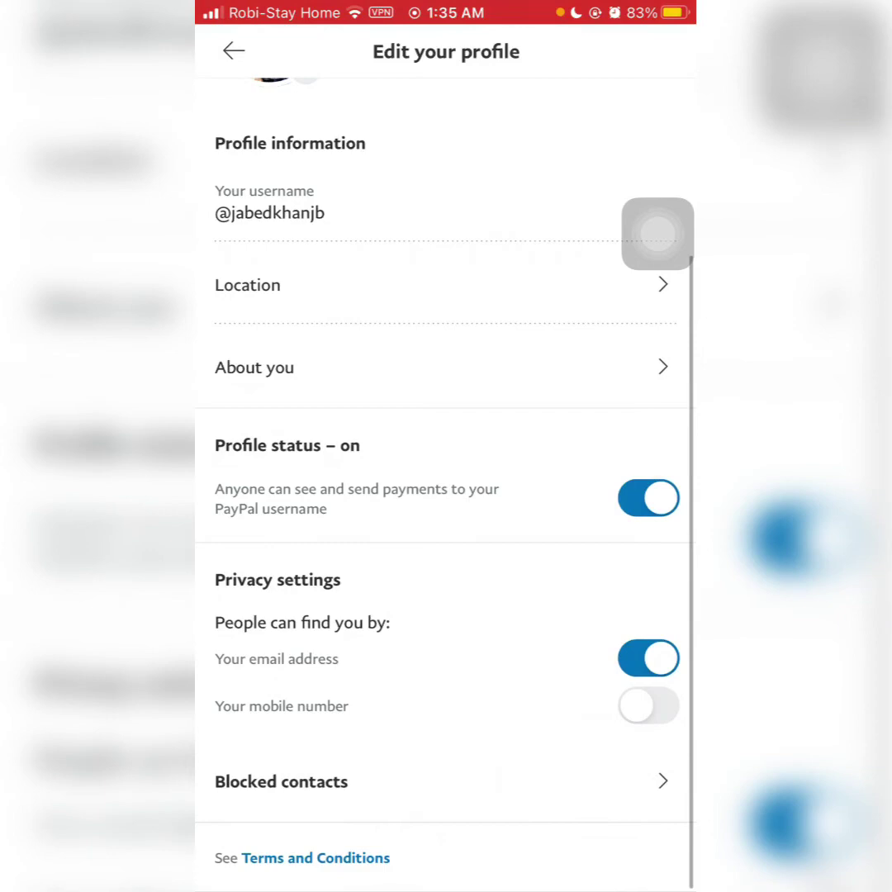
mouse_move(657, 233)
mouse_down()
mouse_move(632, 638)
mouse_move(657, 340)
mouse_up()
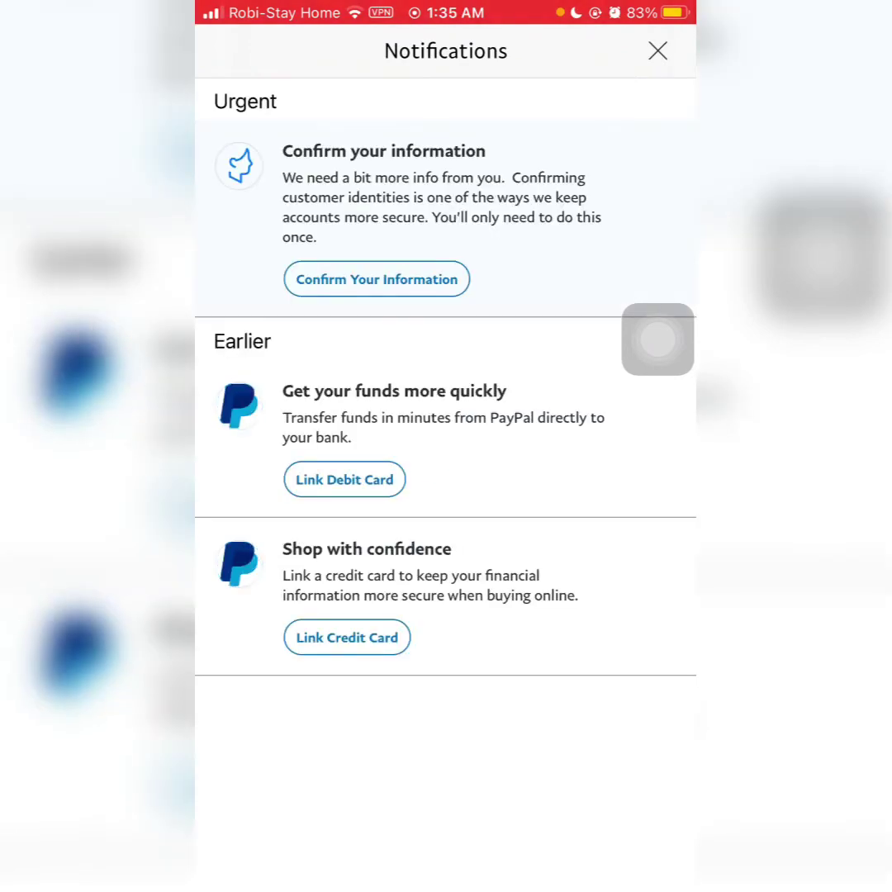
Try Link Debit Card from the notifications, then leave PayPal and launch Gmail
drag(657, 338, 658, 465)
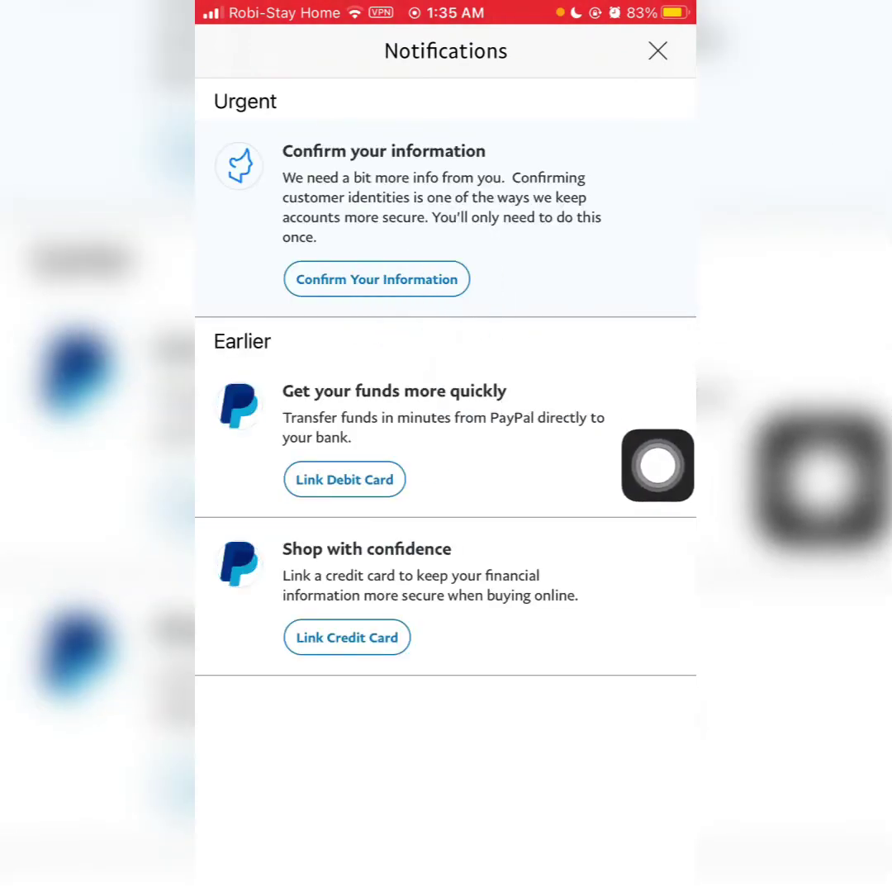
click(377, 280)
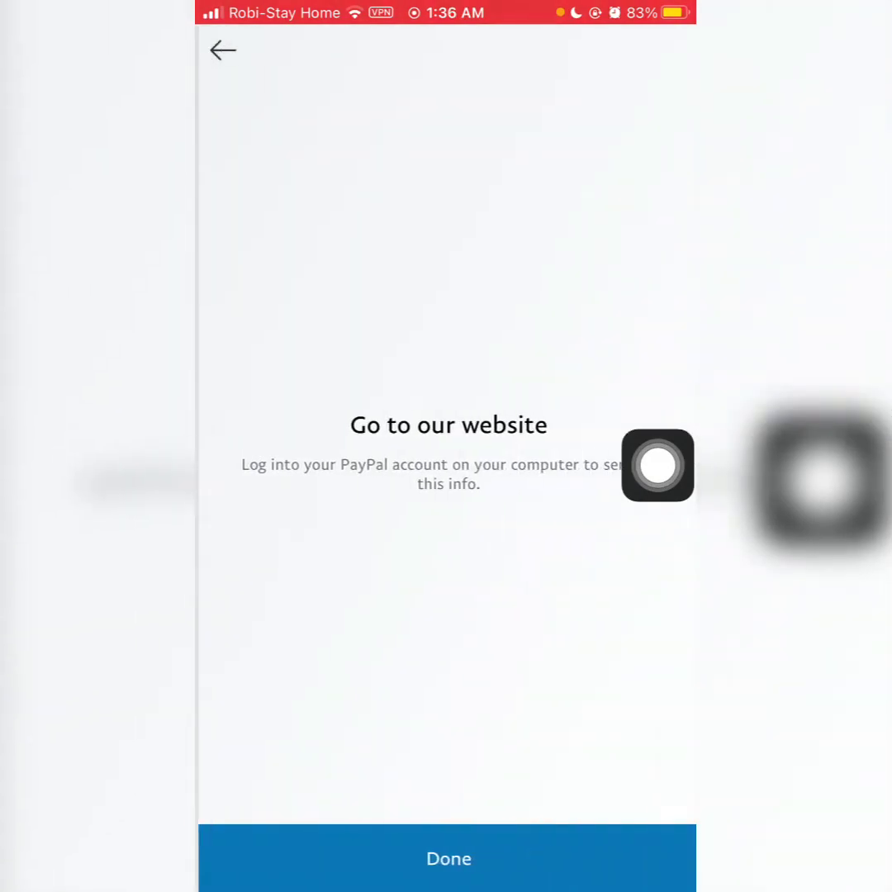
drag(657, 464, 658, 601)
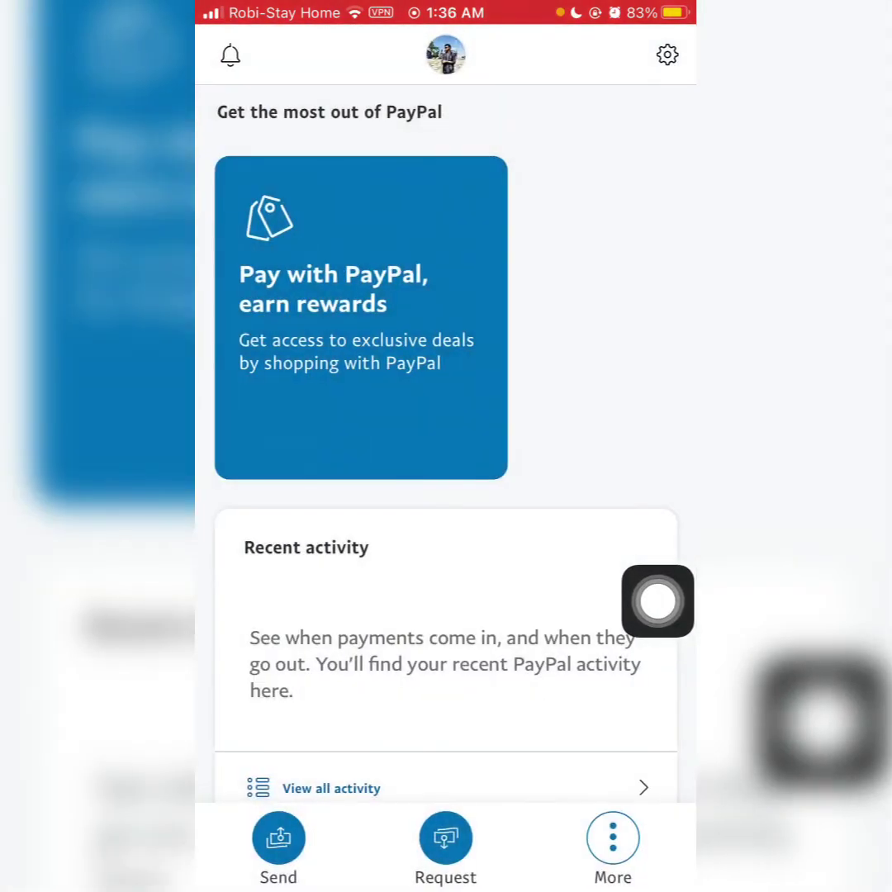
click(657, 601)
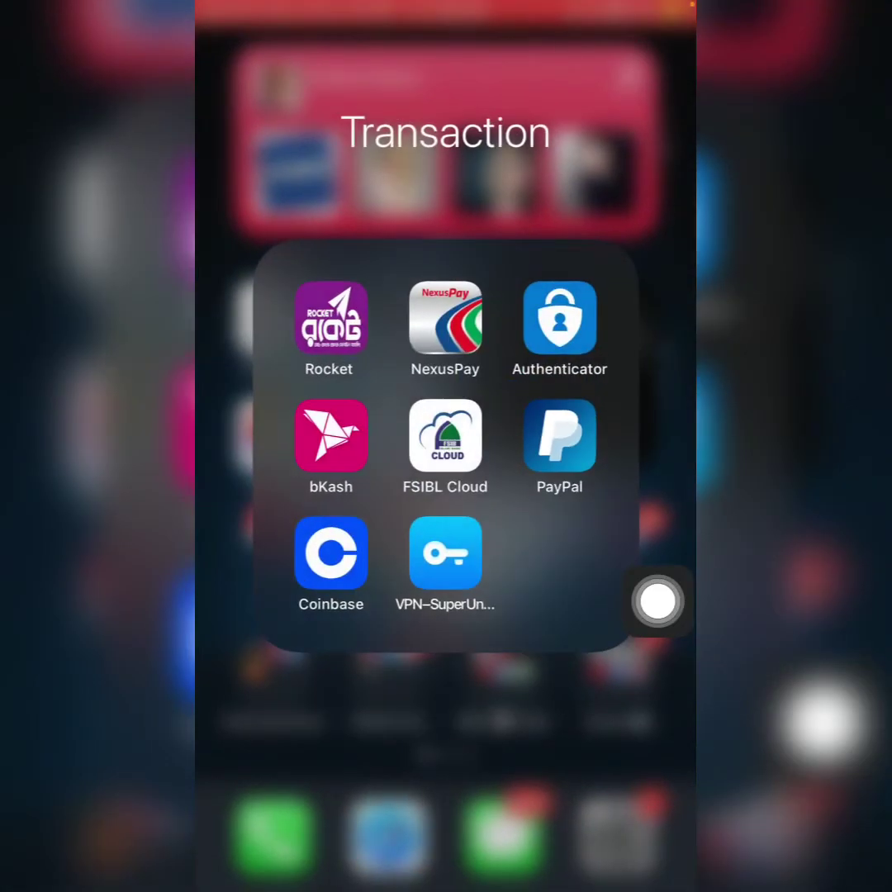
click(657, 601)
Open PayPal's confirmation email and follow Confirm My Email Address in the default browser
click(268, 562)
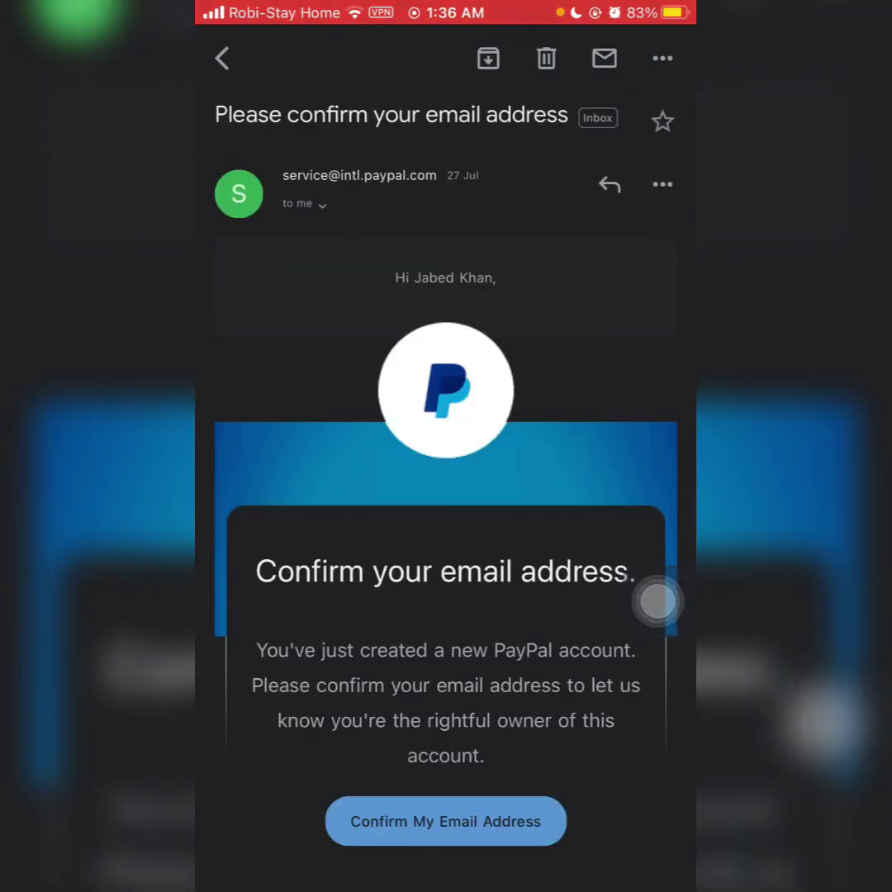
scroll(446, 495, down, 2)
scroll(446, 495, down, 3)
scroll(446, 495, down, 3)
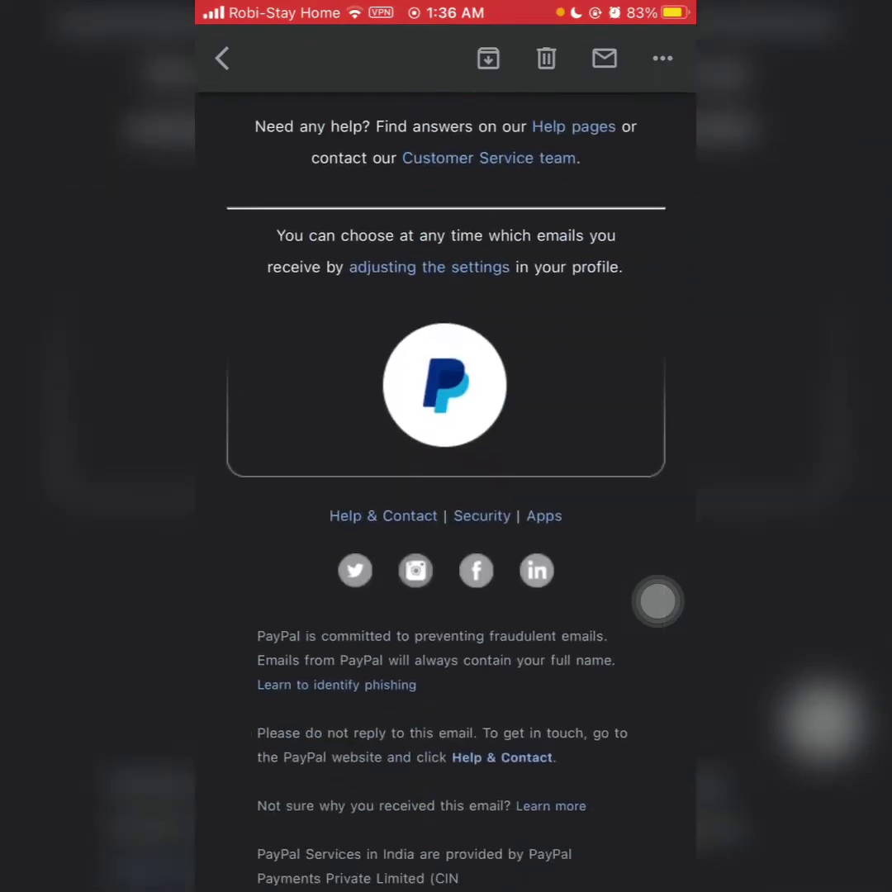
scroll(446, 496, up, 1)
scroll(446, 495, down, 1)
scroll(445, 496, up, 5)
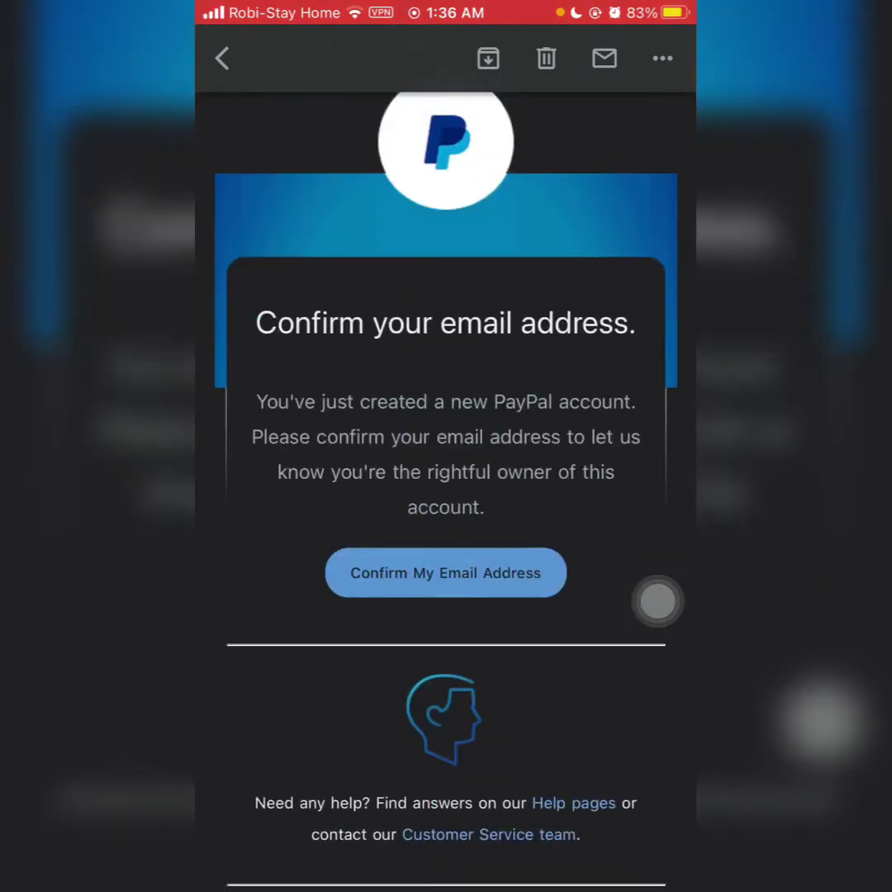
scroll(446, 495, down, 1)
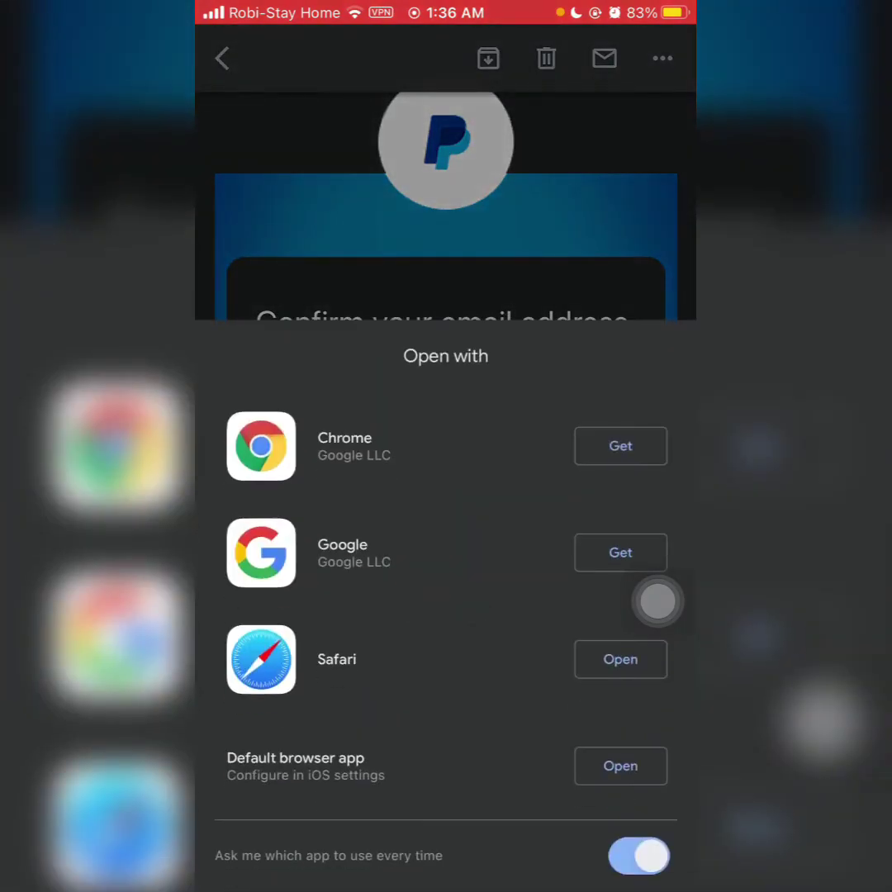
click(629, 773)
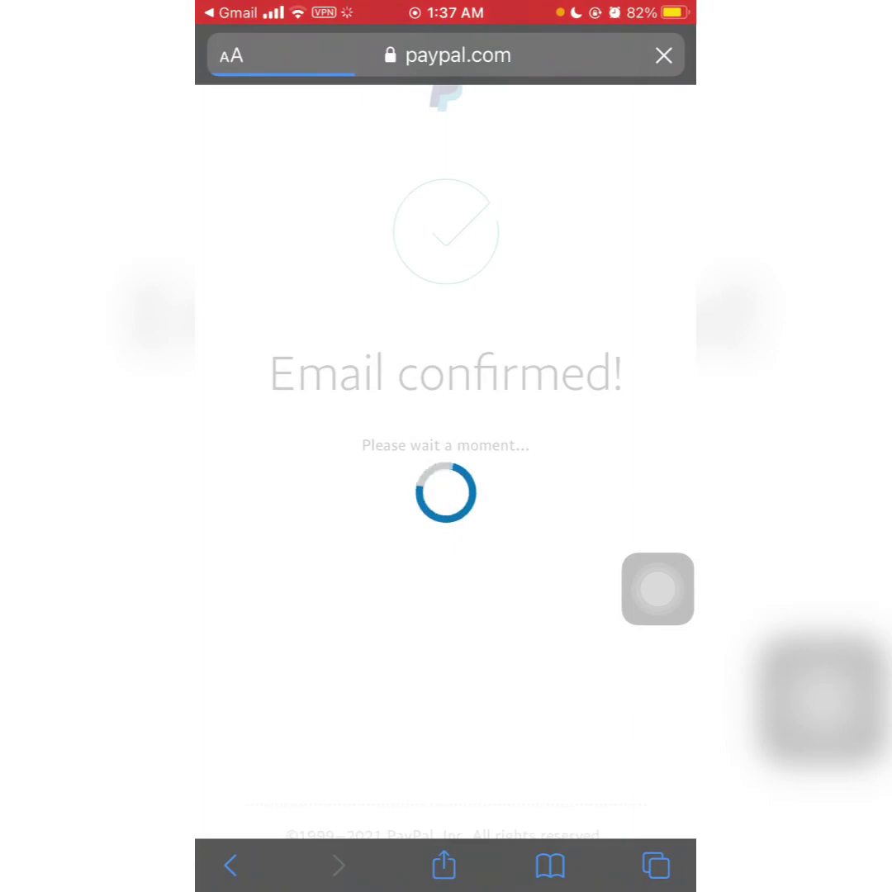
scroll(446, 446, up, 2)
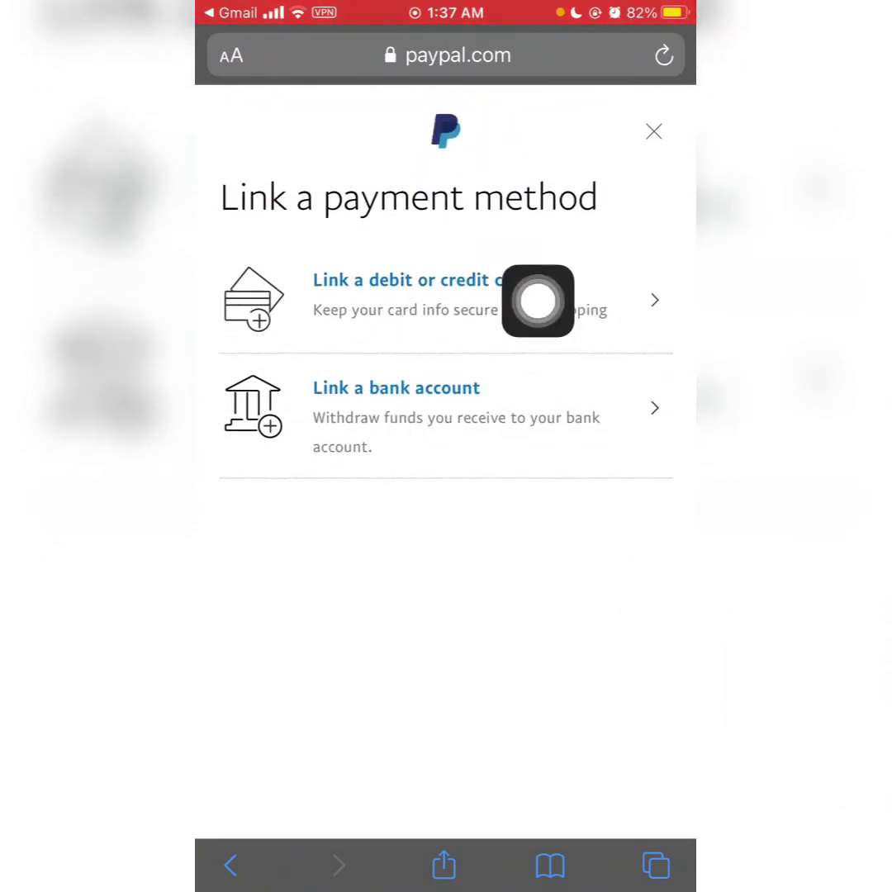
After the email is confirmed, choose Link a debit or credit card to reach the card form
drag(452, 296, 601, 604)
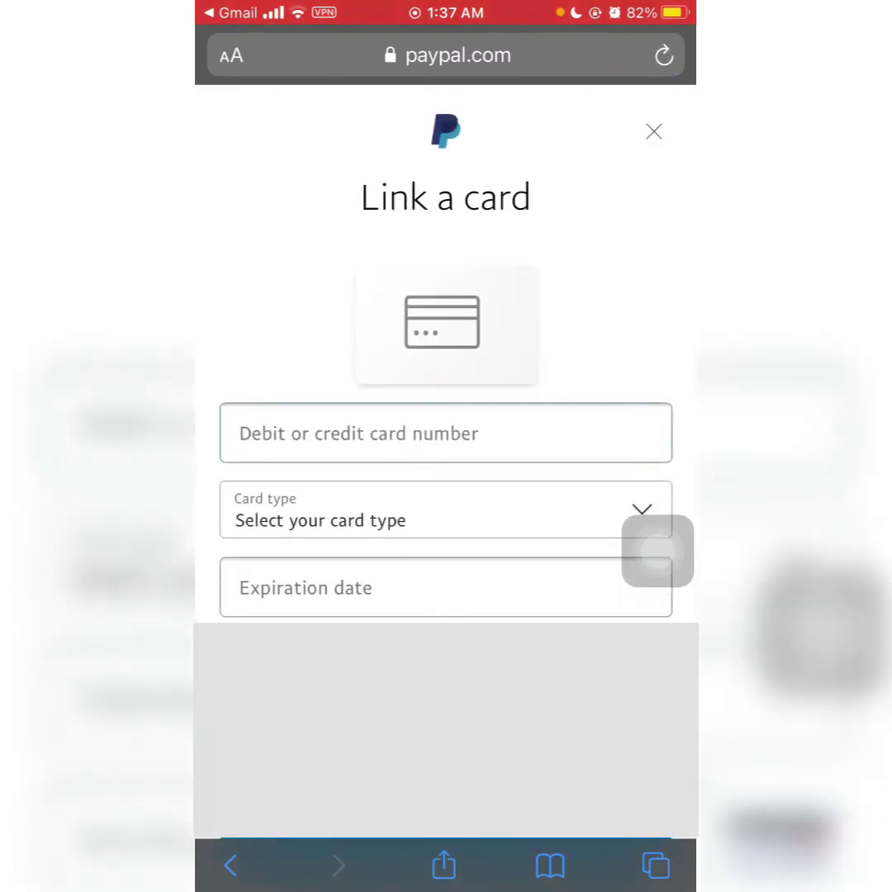
Browse the card-type picker on the Link a card form, then return to the $0.00 wallet page
click(446, 432)
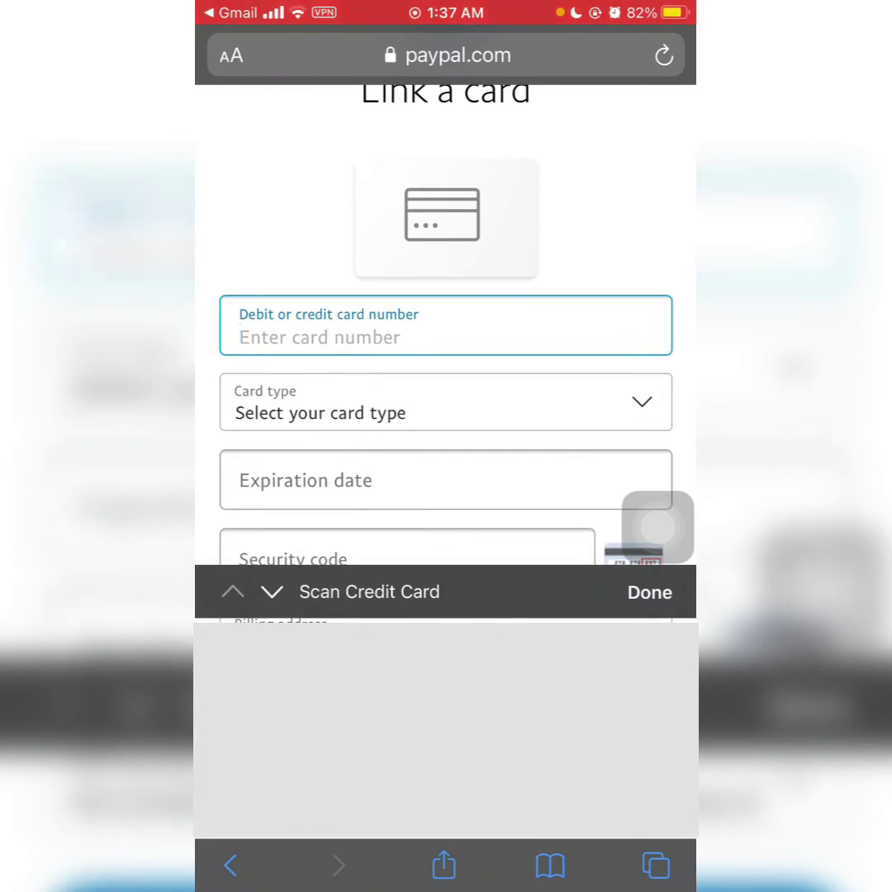
click(446, 401)
drag(451, 785, 451, 726)
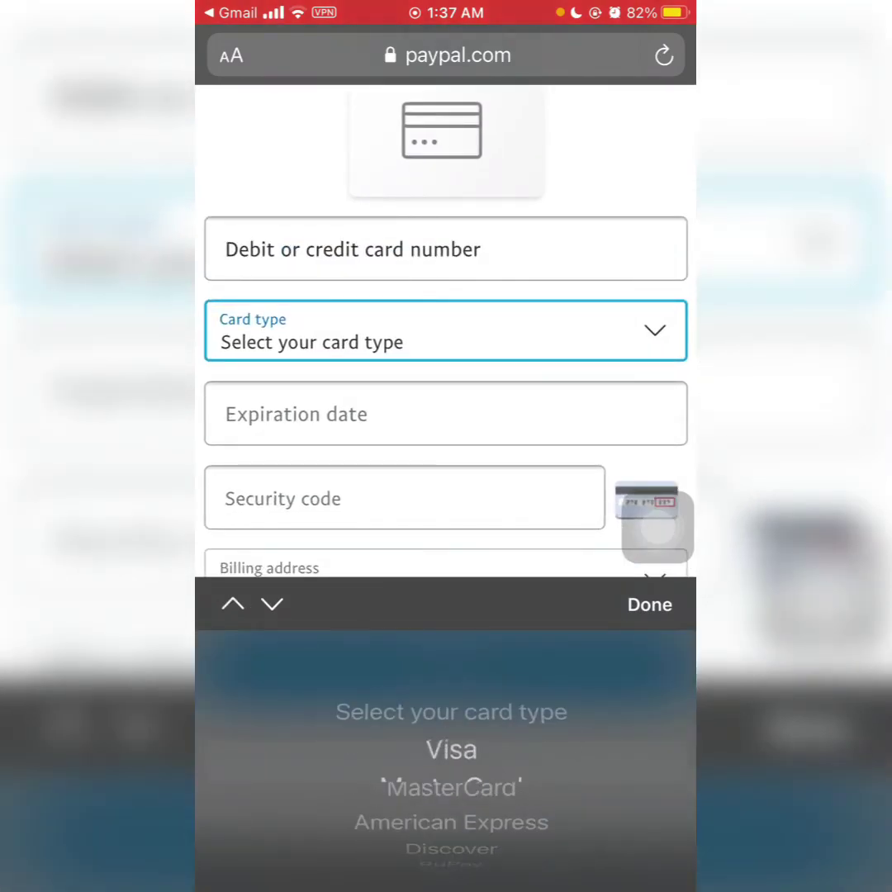
scroll(451, 760, down, 1)
scroll(451, 760, down, 1)
scroll(451, 759, down, 1)
scroll(451, 760, down, 1)
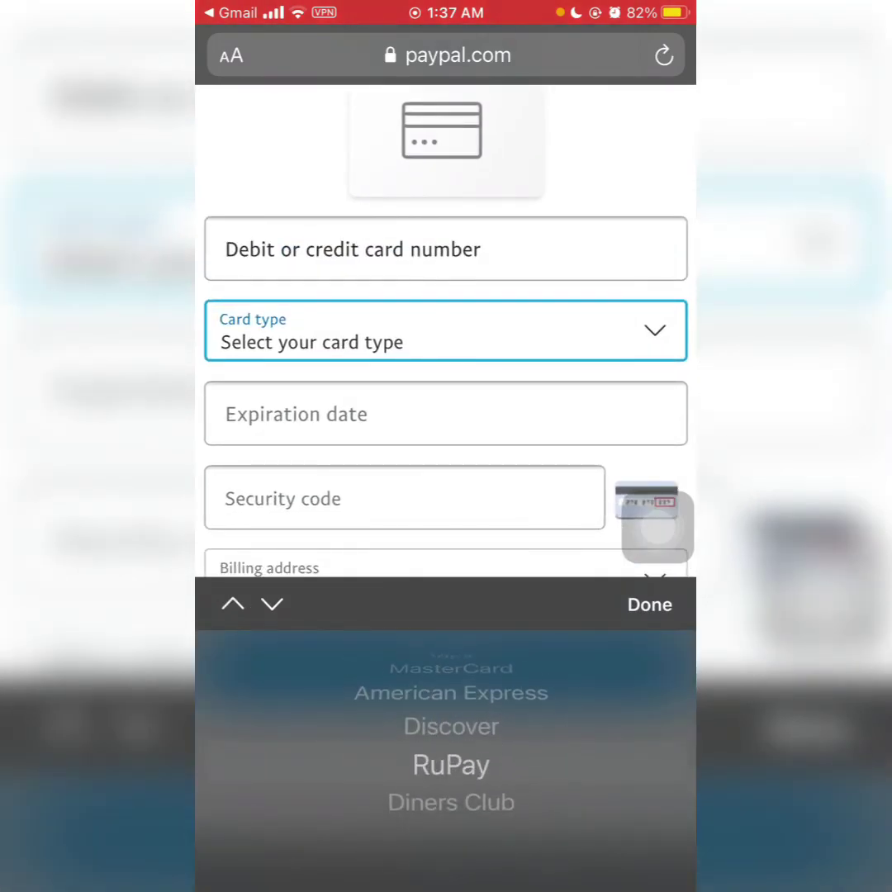
scroll(451, 760, down, 1)
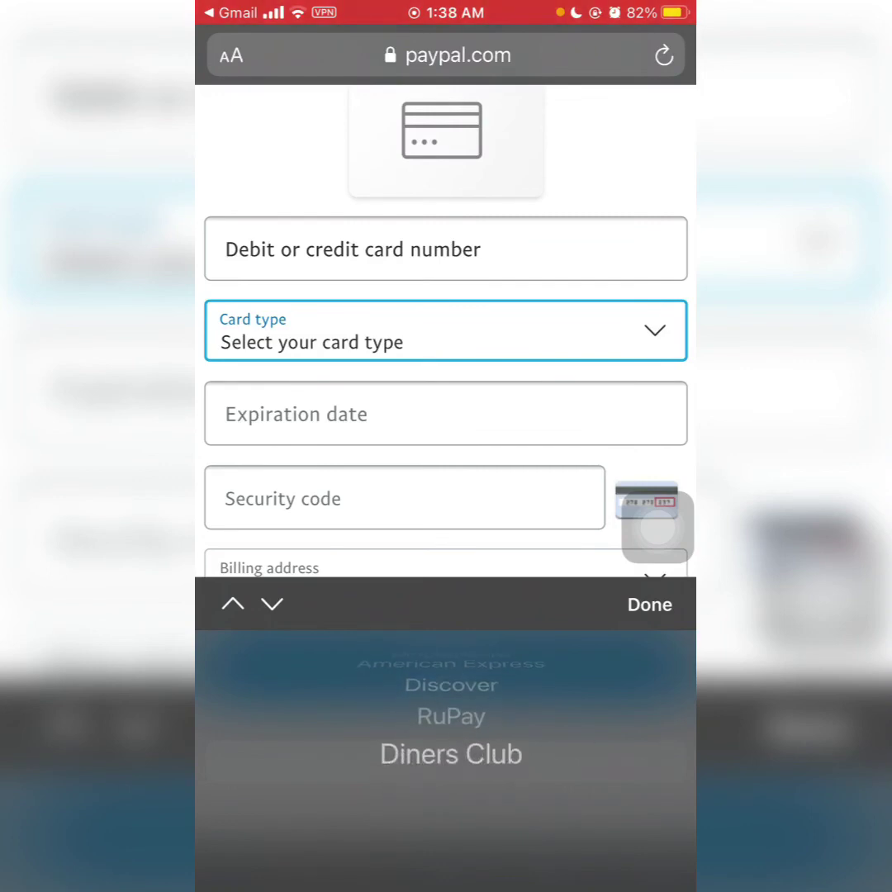
drag(658, 526, 658, 372)
scroll(451, 760, up, 2)
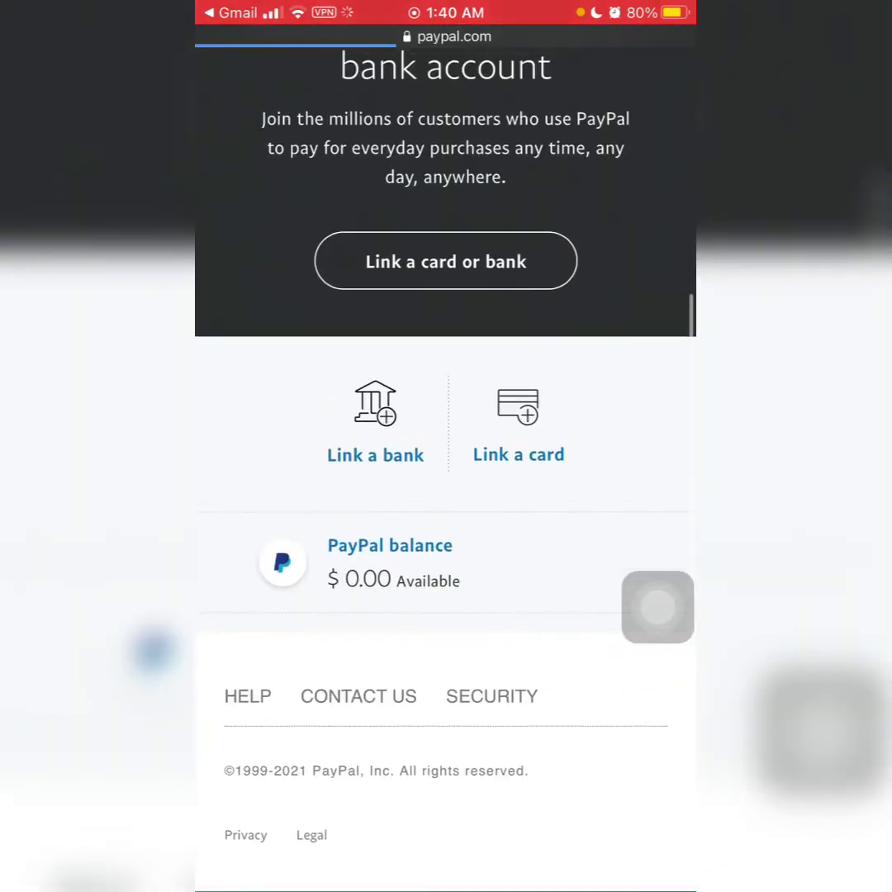
Log out of PayPal from the side menu to reach the public home page
drag(657, 607, 654, 563)
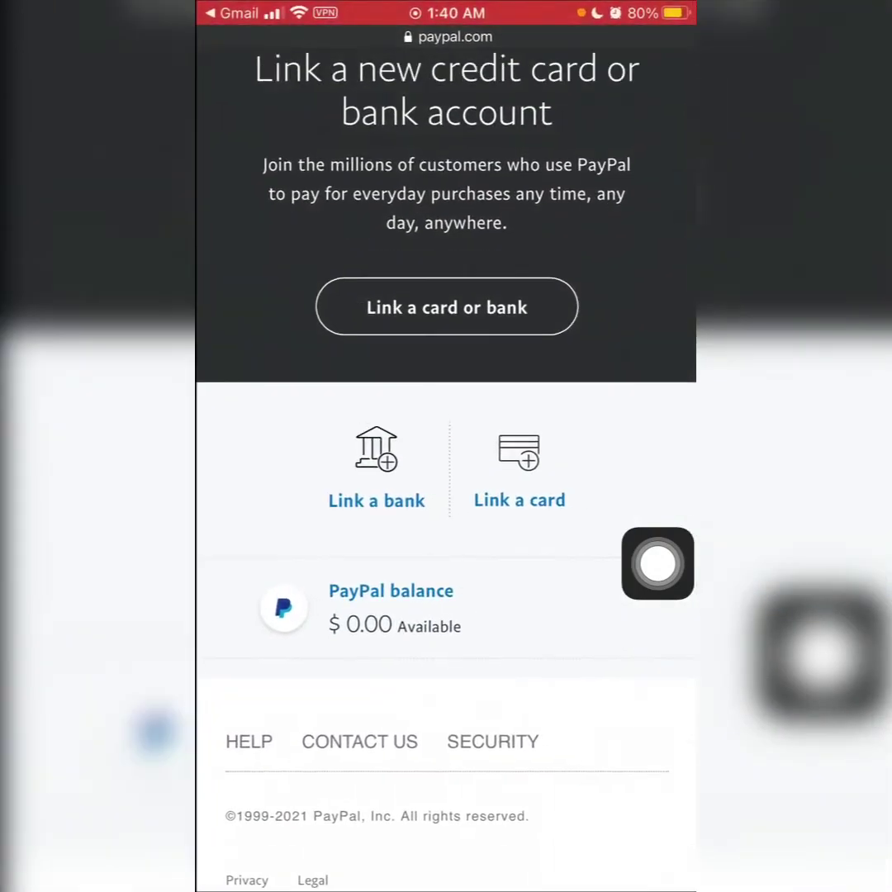
scroll(446, 446, up, 5)
click(232, 149)
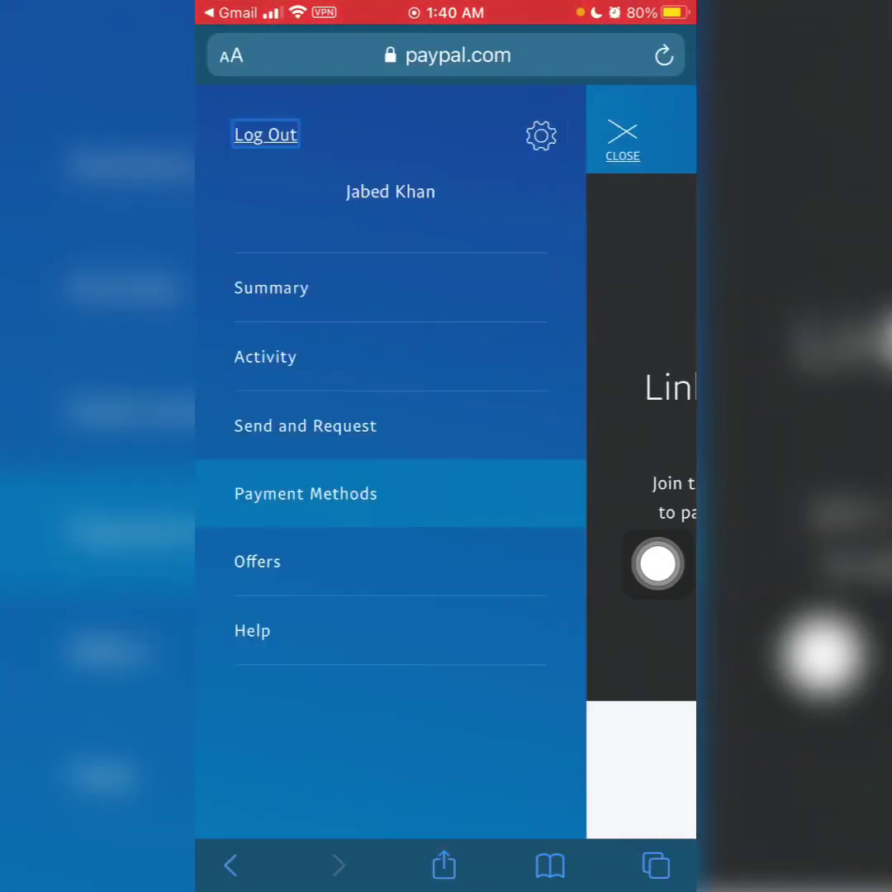
click(265, 134)
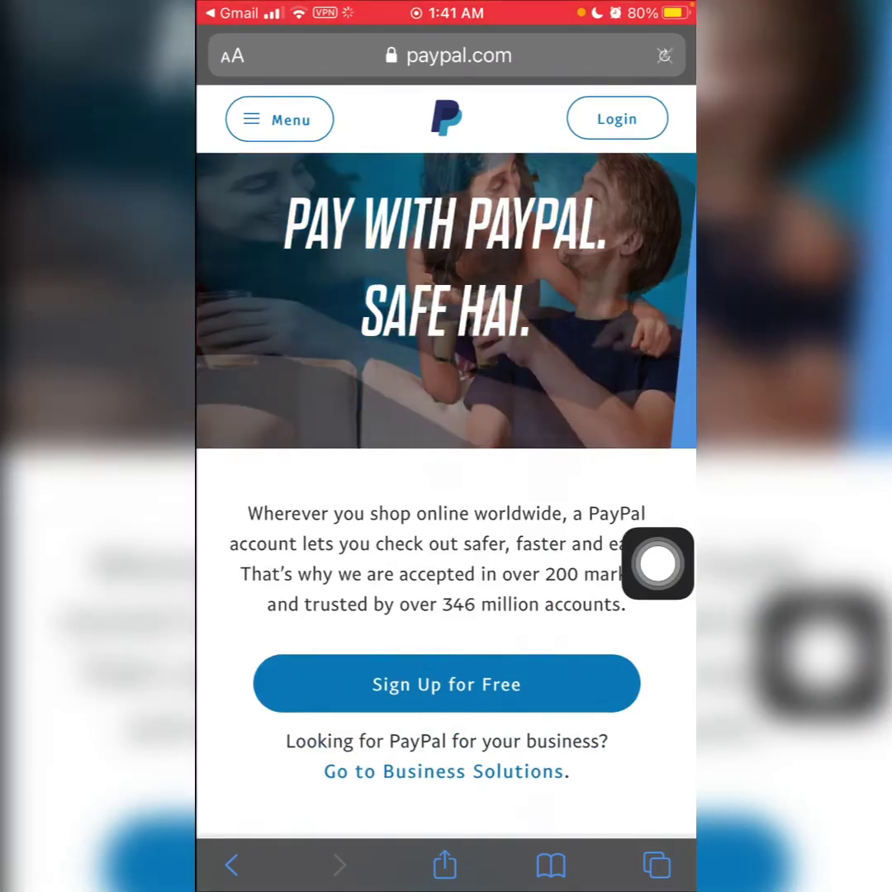
Switch to the VPN app and disconnect from the UK10 server
drag(446, 888, 446, 578)
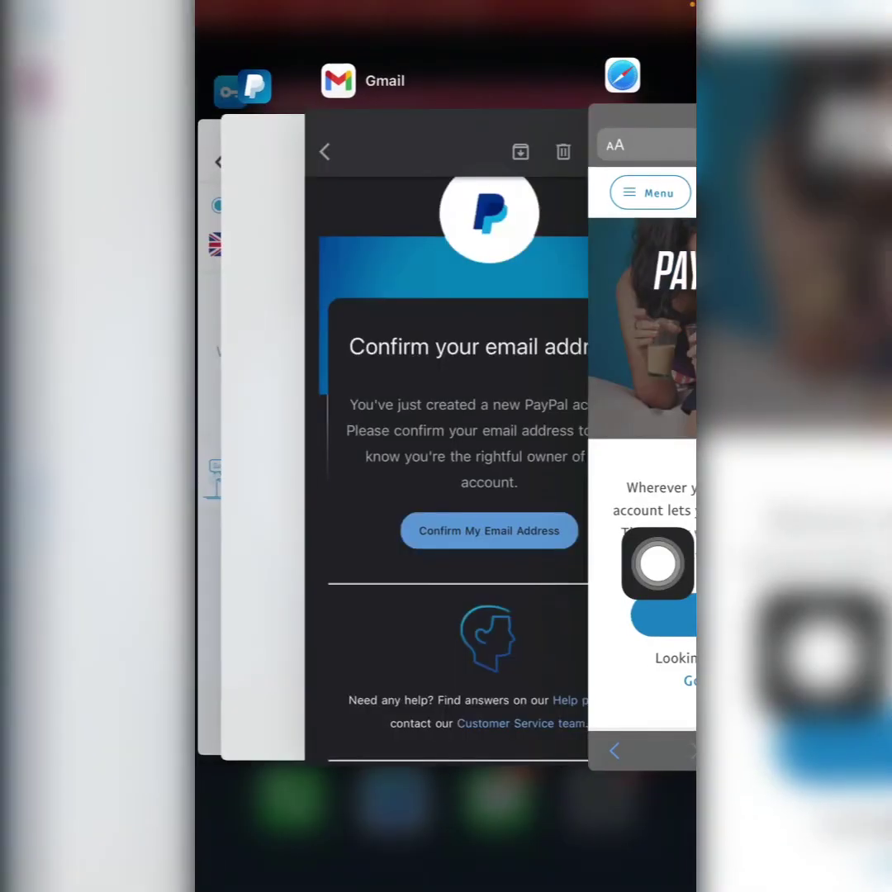
click(211, 413)
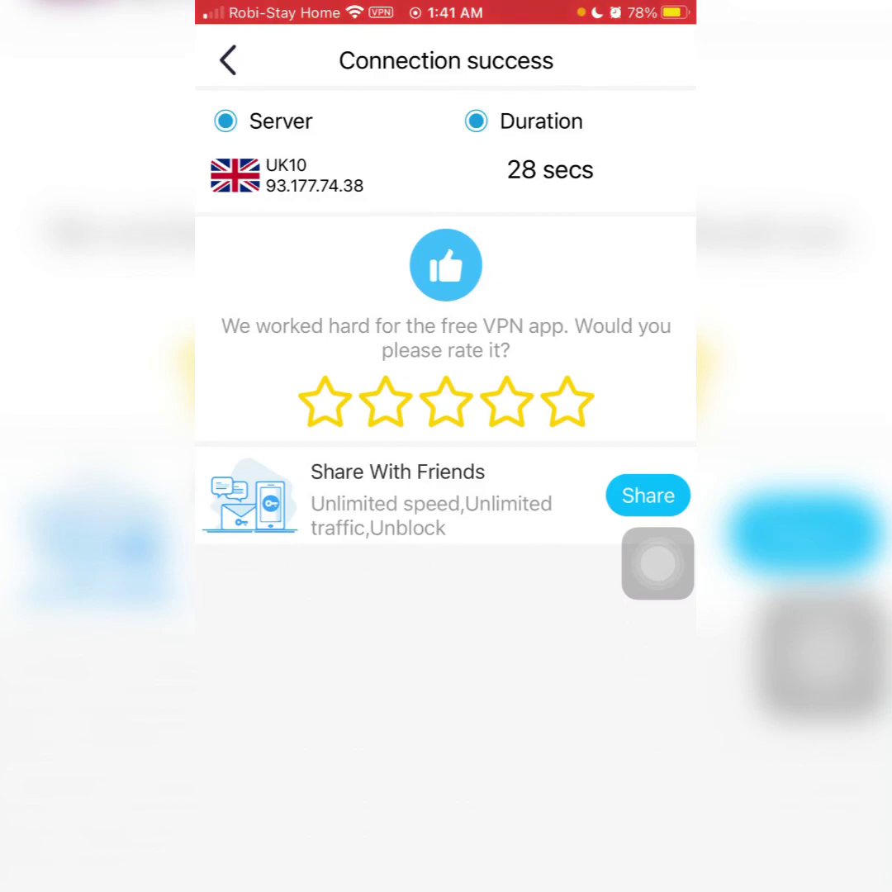
click(228, 59)
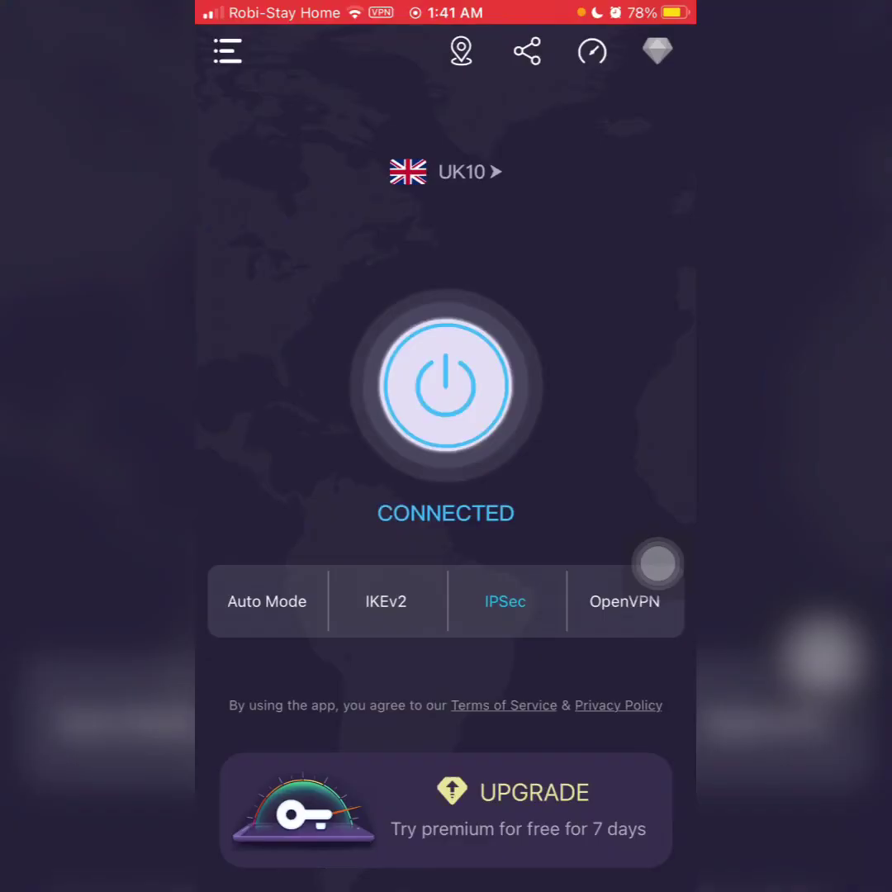
click(446, 384)
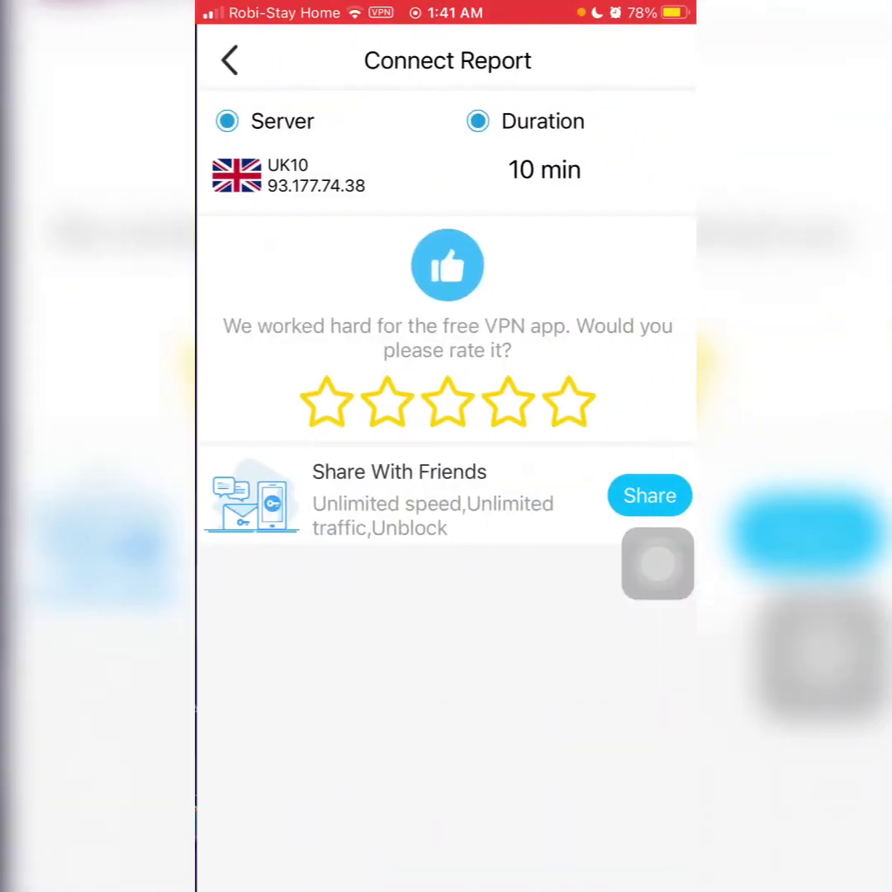
Dismiss the connection report and return to the home screen
click(228, 59)
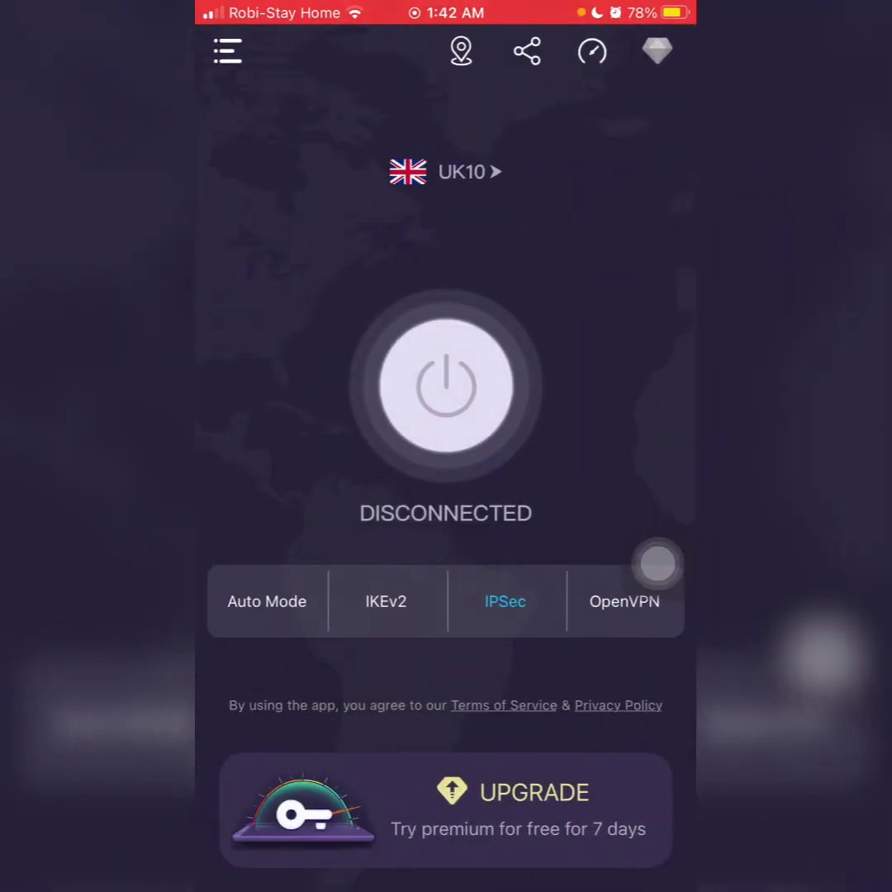
drag(445, 883, 445, 578)
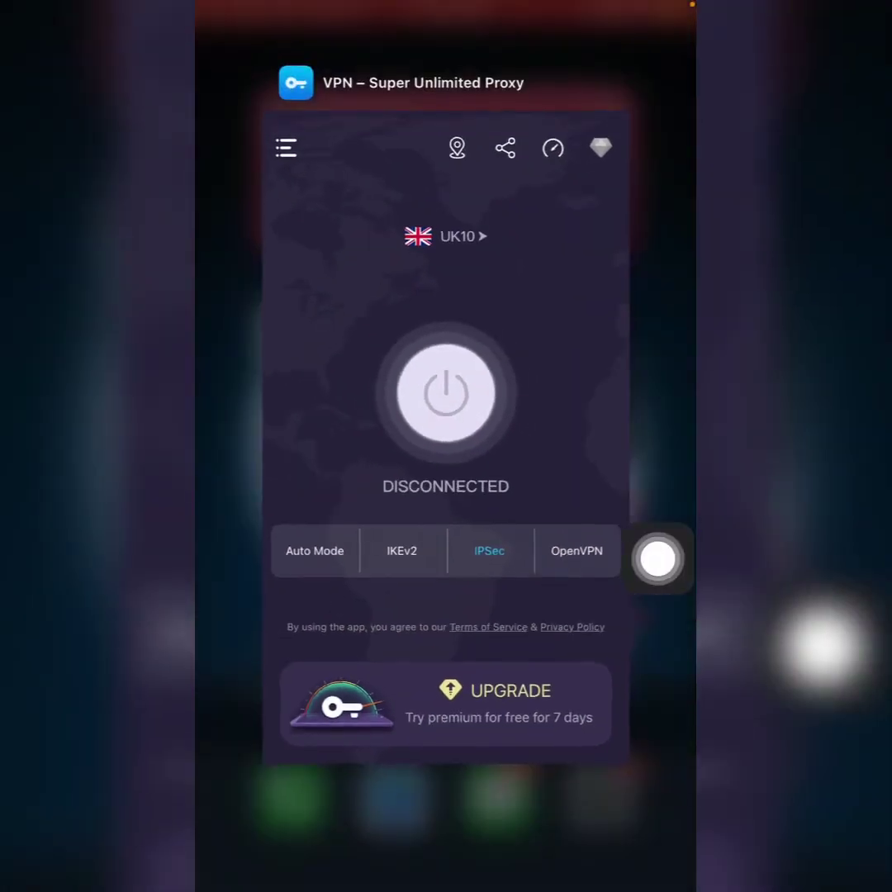
click(446, 826)
Open the home-screen folder of payment apps to reach Gmail
click(503, 553)
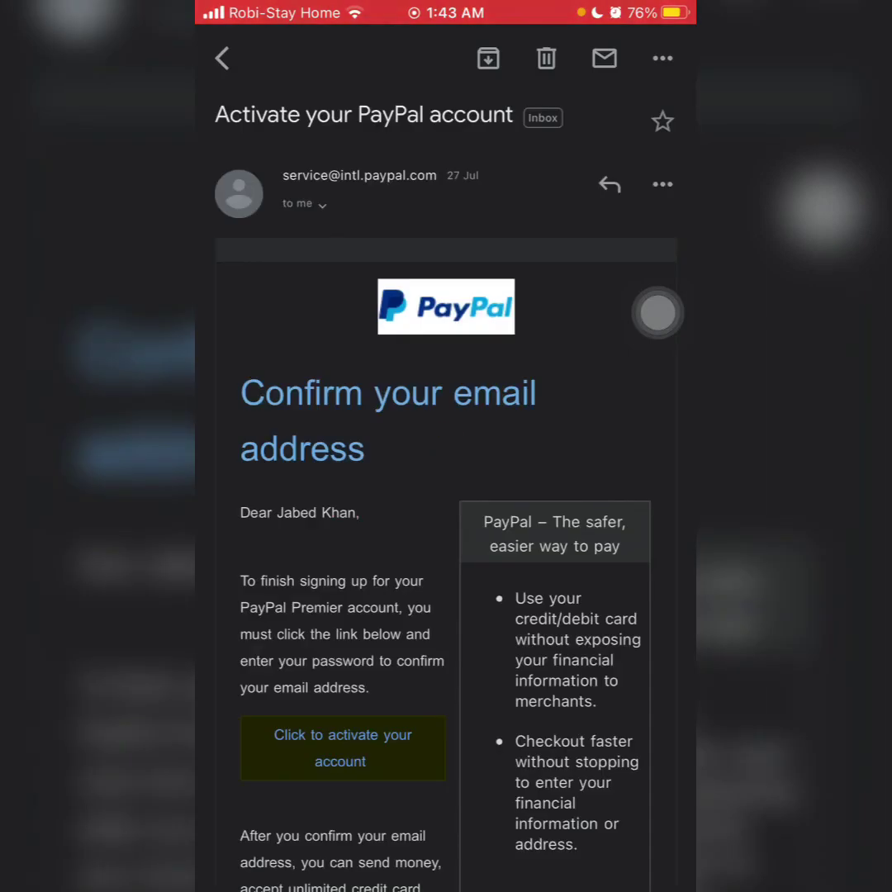
scroll(446, 495, down, 2)
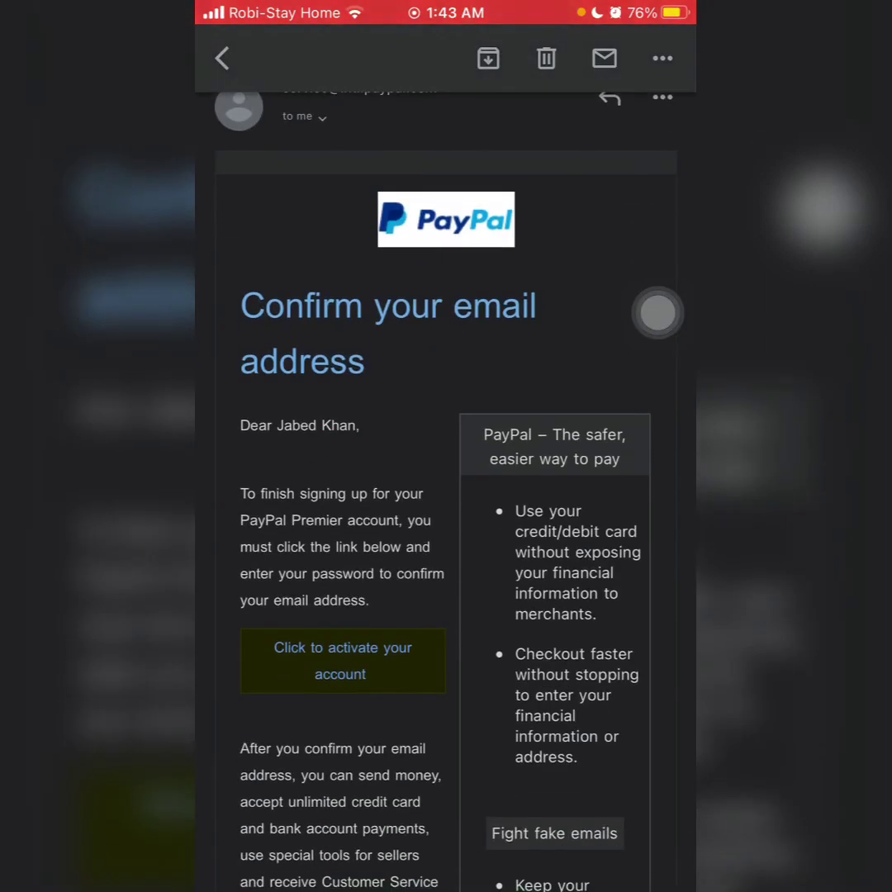
scroll(446, 496, down, 6)
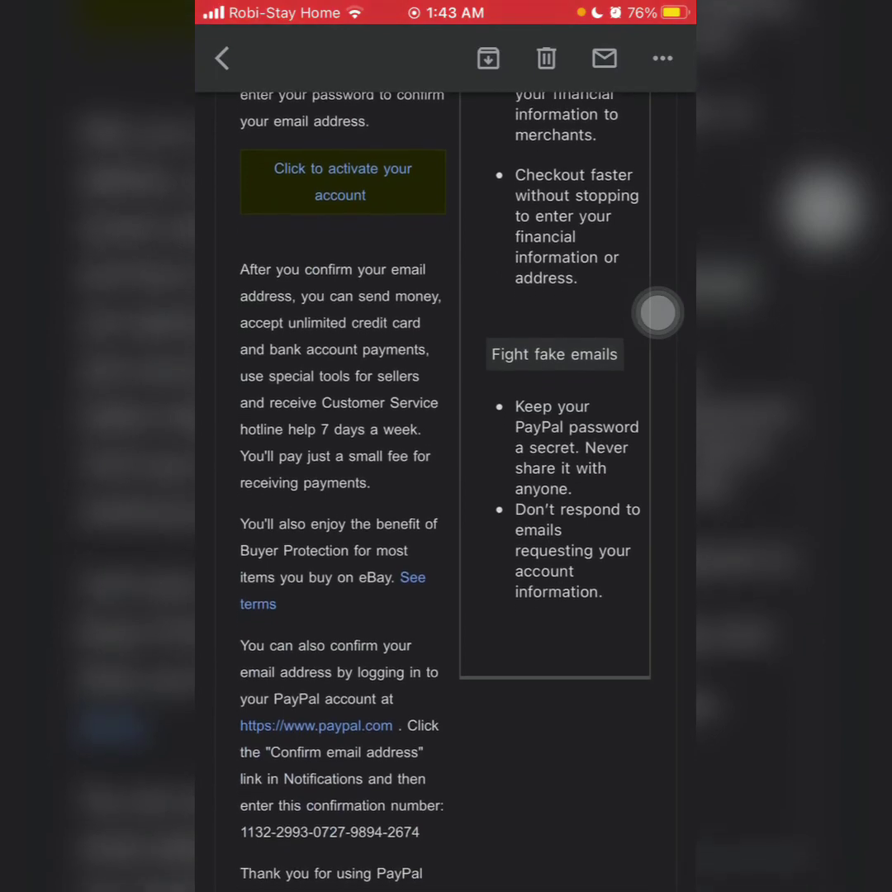
scroll(446, 496, down, 5)
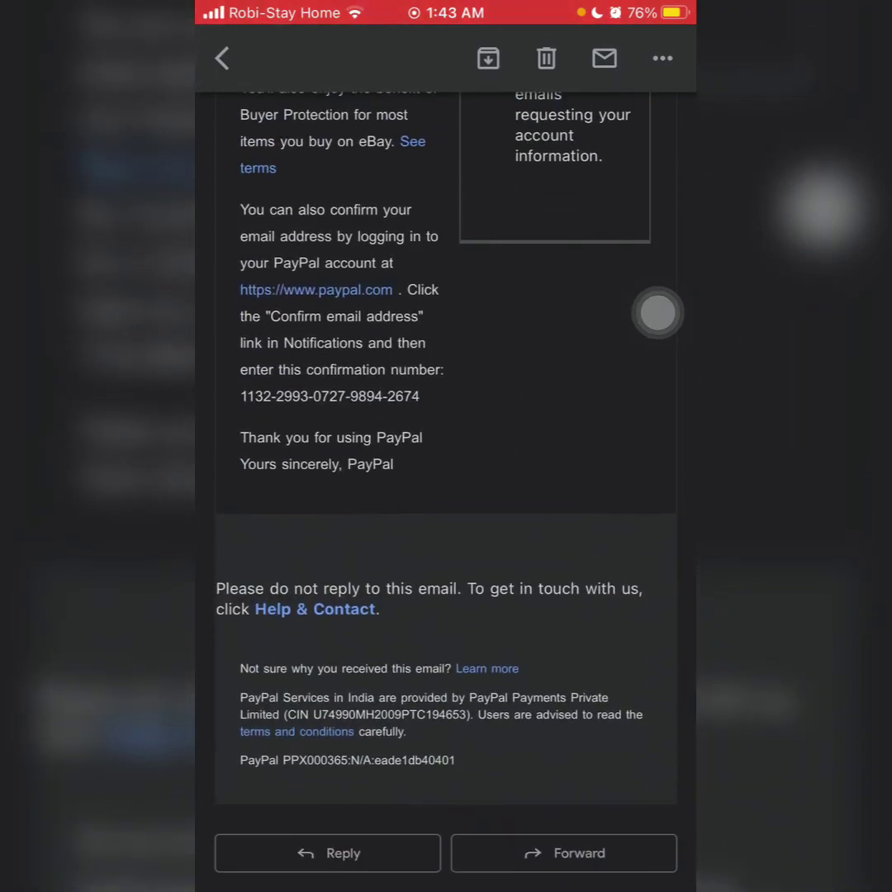